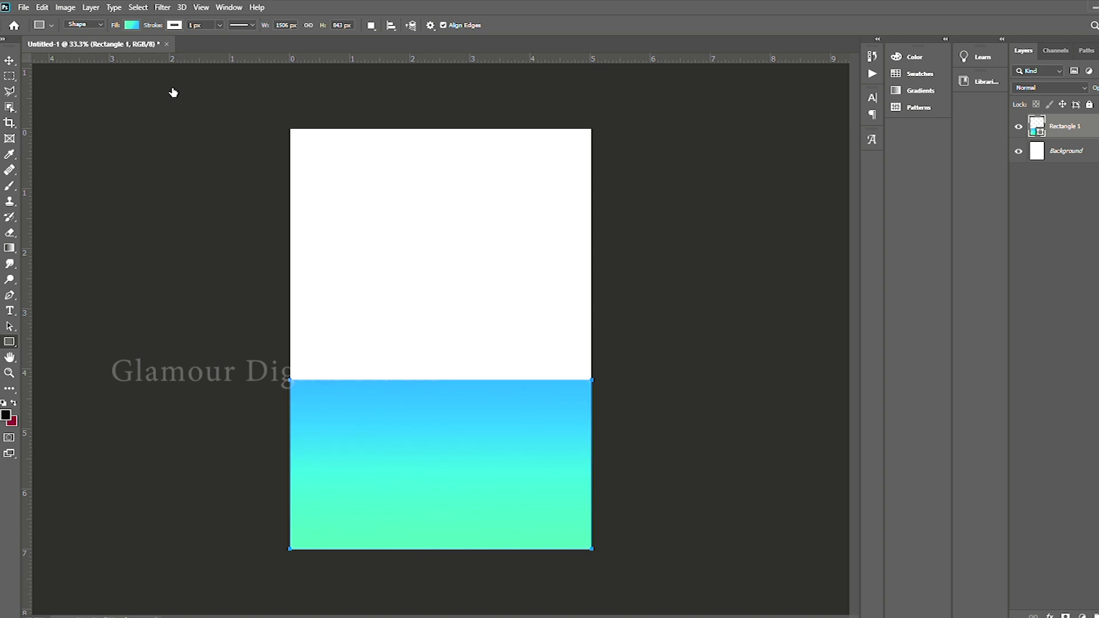
Fill the rectangle across the lower part of the page with a pastel blue gradient running diagonally, almost horizontal
{"action": "left_click", "coordinate": [112, 123]}
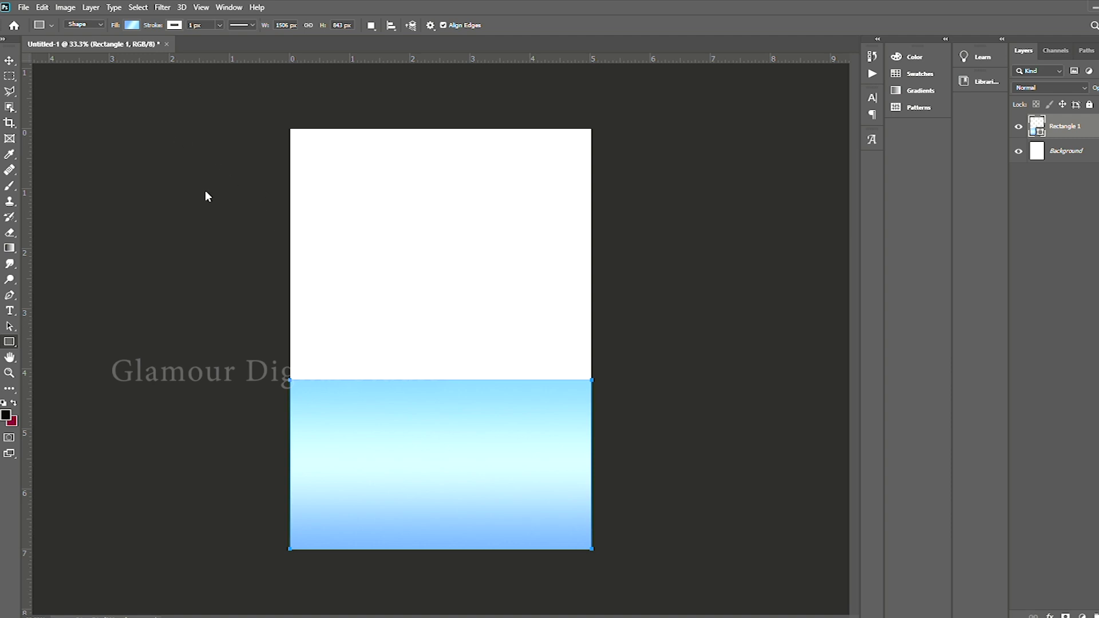
{"action": "left_click", "coordinate": [189, 198]}
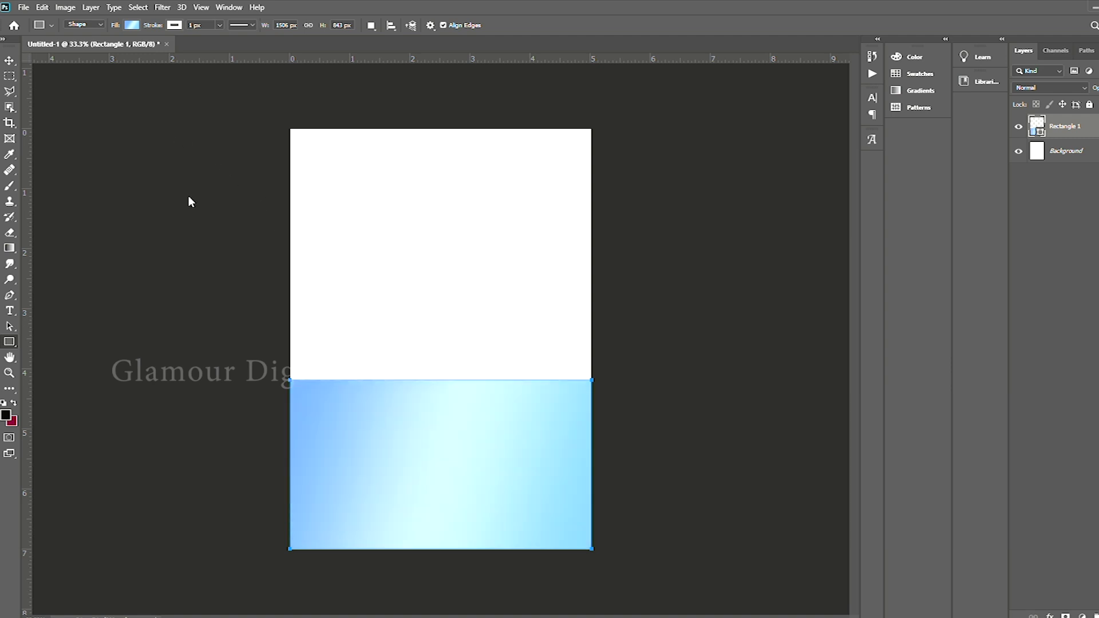
{"action": "left_click", "coordinate": [8, 61]}
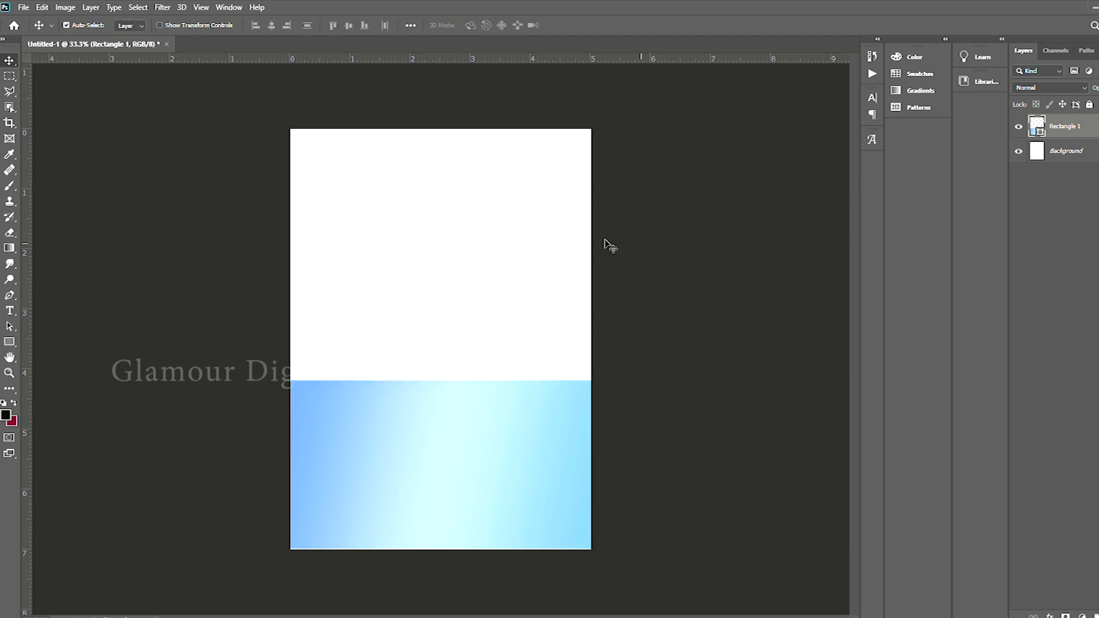
Draw a circle about 777 px in diameter in the middle of the page with the Ellipse tool
{"action": "left_click", "coordinate": [10, 342]}
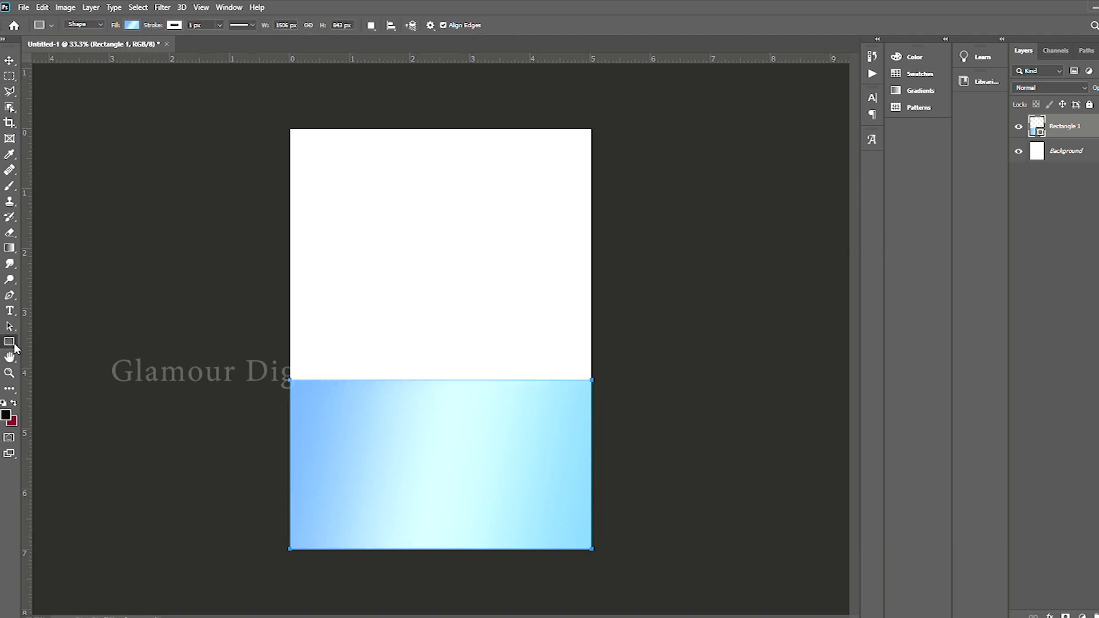
{"action": "left_click", "coordinate": [37, 362]}
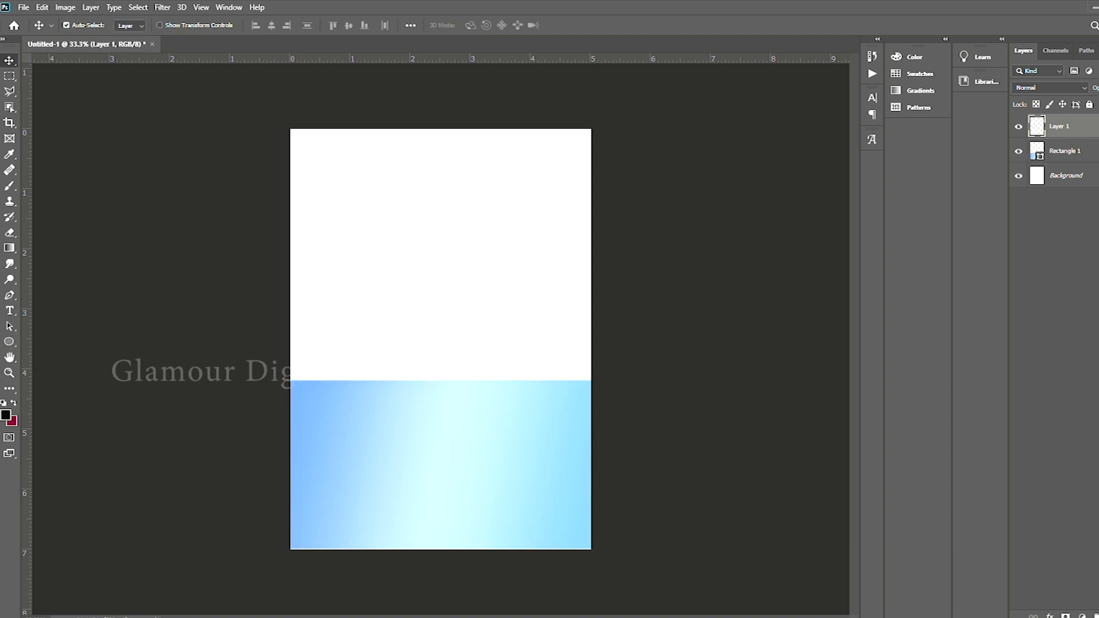
{"action": "left_click", "coordinate": [8, 341]}
{"action": "left_click_drag", "start_coordinate": [384, 282], "coordinate": [515, 418]}
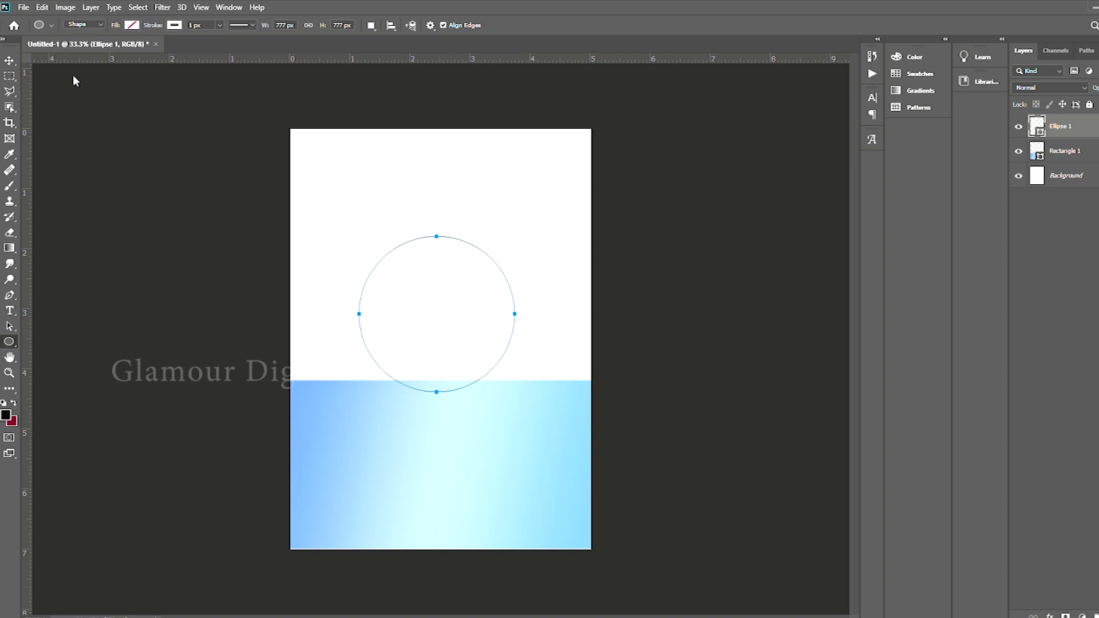
Fill the circle with solid cyan-blue and move it down, centered horizontally, to overlap the rectangle's upper edge
{"action": "left_click", "coordinate": [137, 96]}
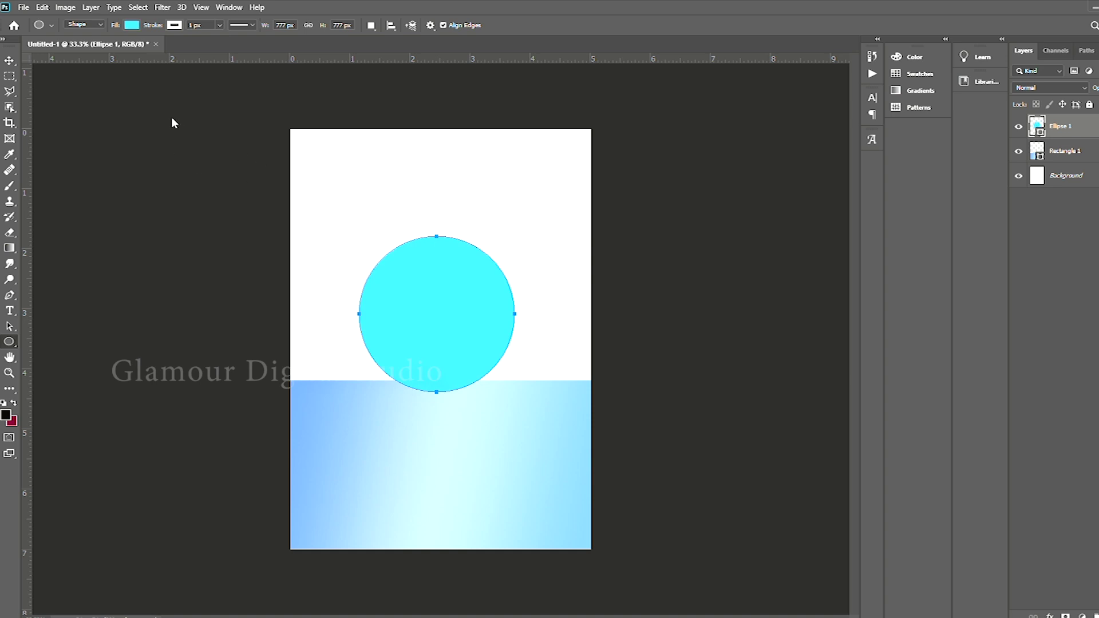
{"action": "left_click", "coordinate": [141, 97]}
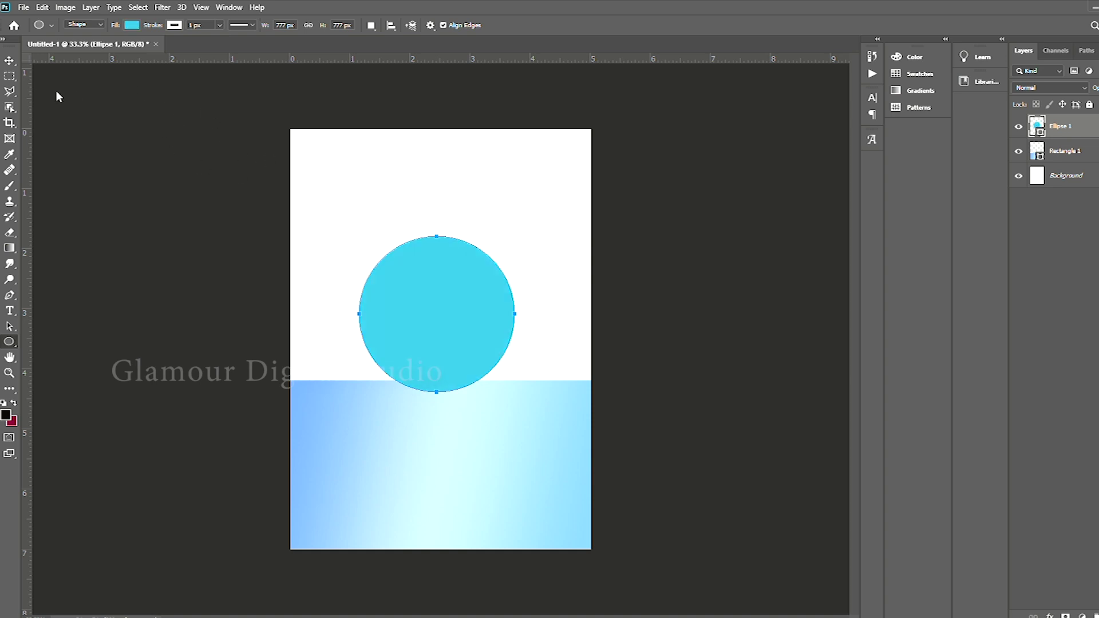
{"action": "left_click", "coordinate": [10, 60]}
{"action": "left_click_drag", "start_coordinate": [419, 309], "coordinate": [423, 350]}
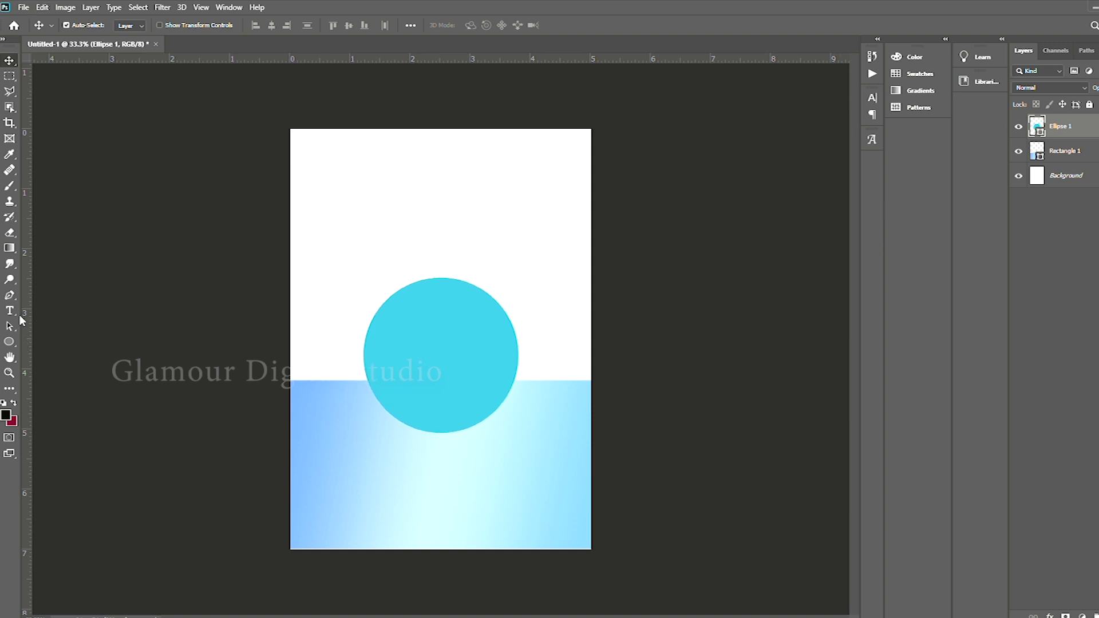
Thicken the circle's white outline to 42.89 px
{"action": "left_click", "coordinate": [9, 343]}
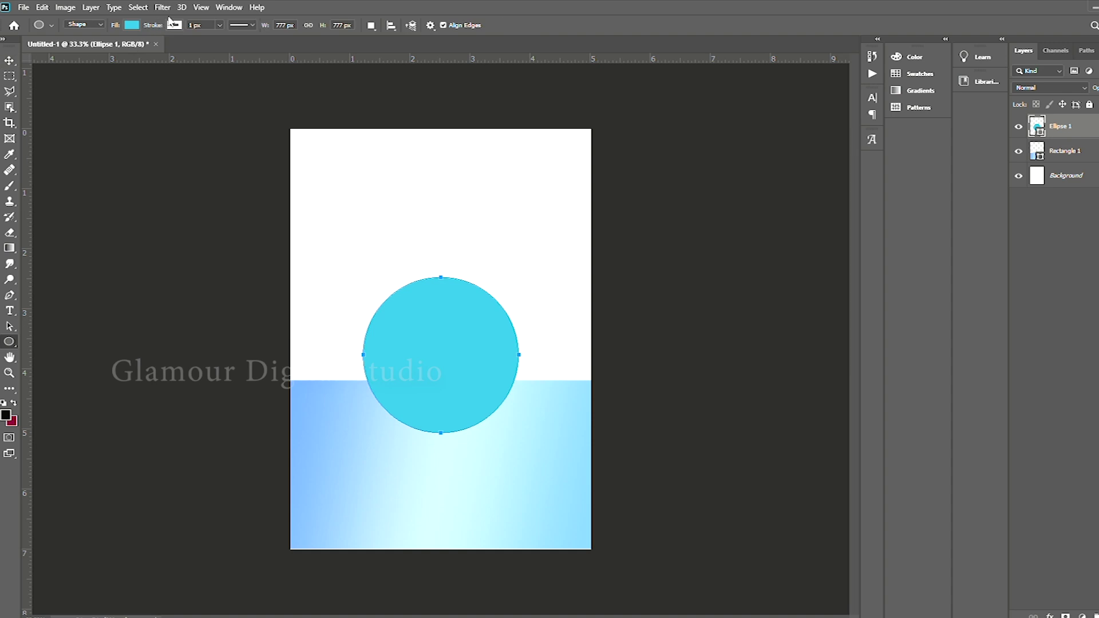
{"action": "left_click", "coordinate": [170, 28]}
{"action": "left_click", "coordinate": [9, 61]}
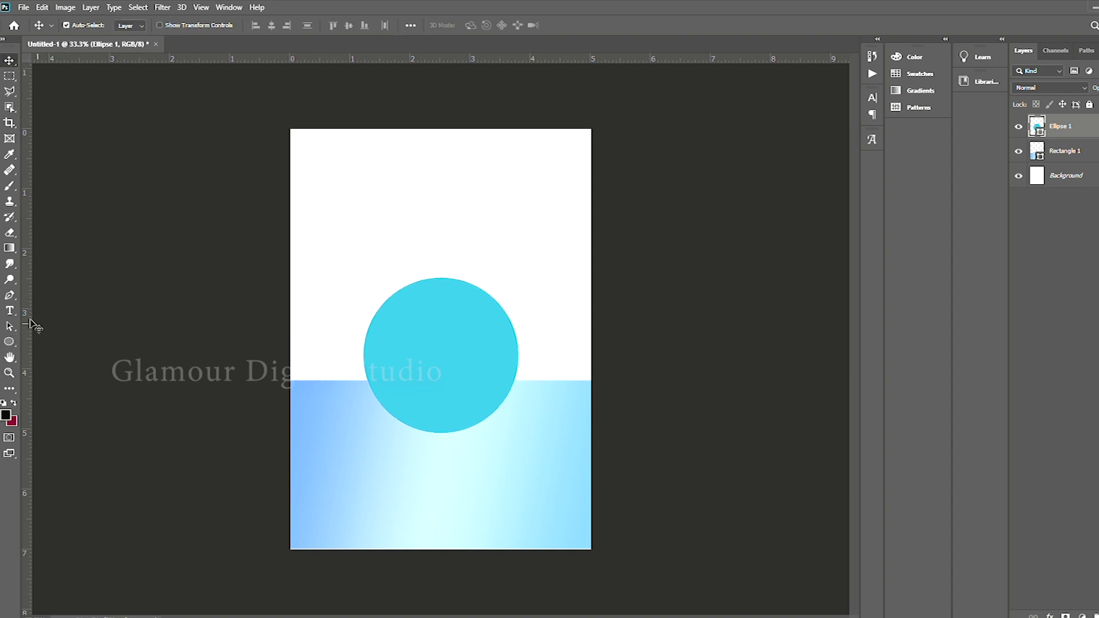
{"action": "left_click", "coordinate": [9, 342]}
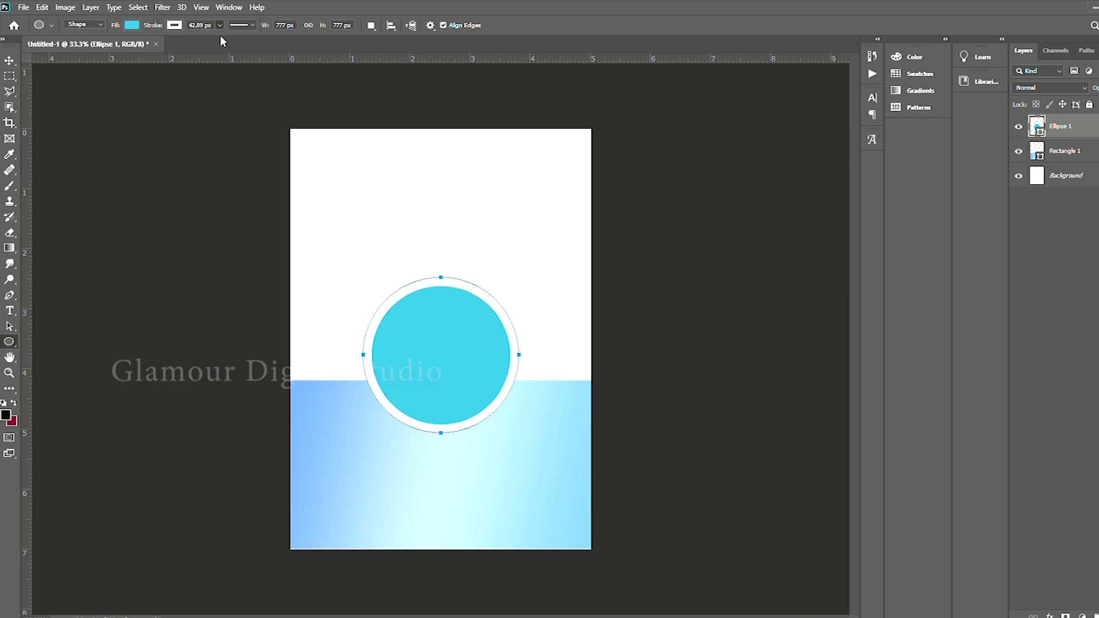
{"action": "left_click", "coordinate": [9, 61]}
{"action": "left_click", "coordinate": [668, 228]}
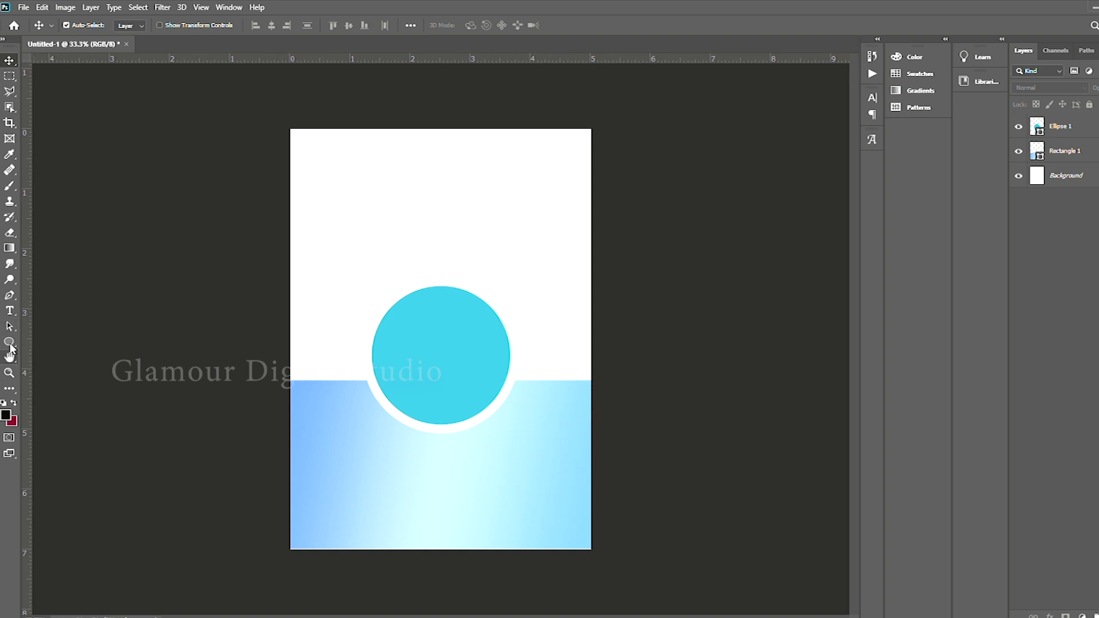
Draw a closed Pen shape about 1488 by 1260 px filling the page's upper-left corner, with a curved edge from the rectangle to the upper-right corner
{"action": "left_click", "coordinate": [9, 343]}
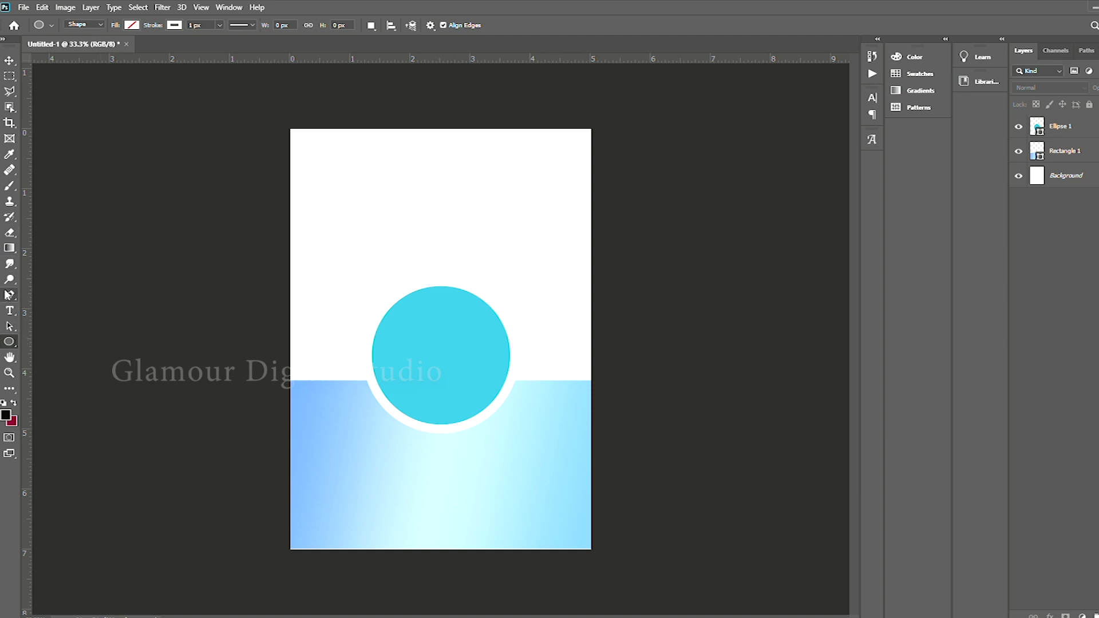
{"action": "key", "text": "p"}
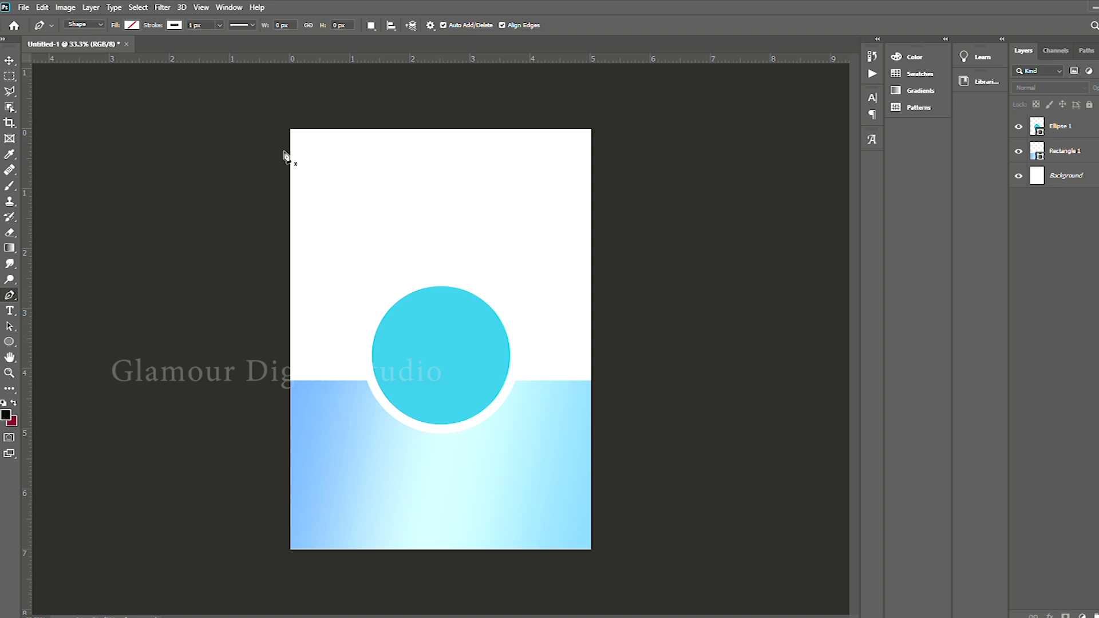
{"action": "left_click", "coordinate": [287, 274]}
{"action": "key", "text": "ctrl+z"}
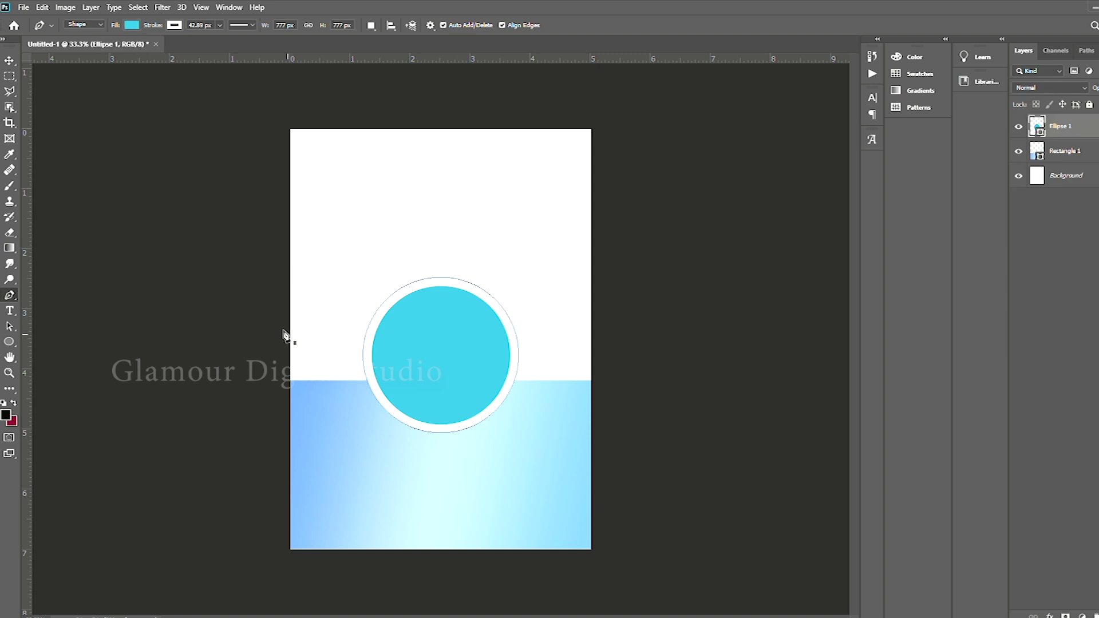
{"action": "left_click", "coordinate": [288, 382]}
{"action": "mouse_move", "coordinate": [589, 130]}
{"action": "left_mouse_down"}
{"action": "mouse_move", "coordinate": [684, 126]}
{"action": "mouse_move", "coordinate": [805, 94]}
{"action": "left_mouse_up"}
{"action": "left_click", "coordinate": [589, 130]}
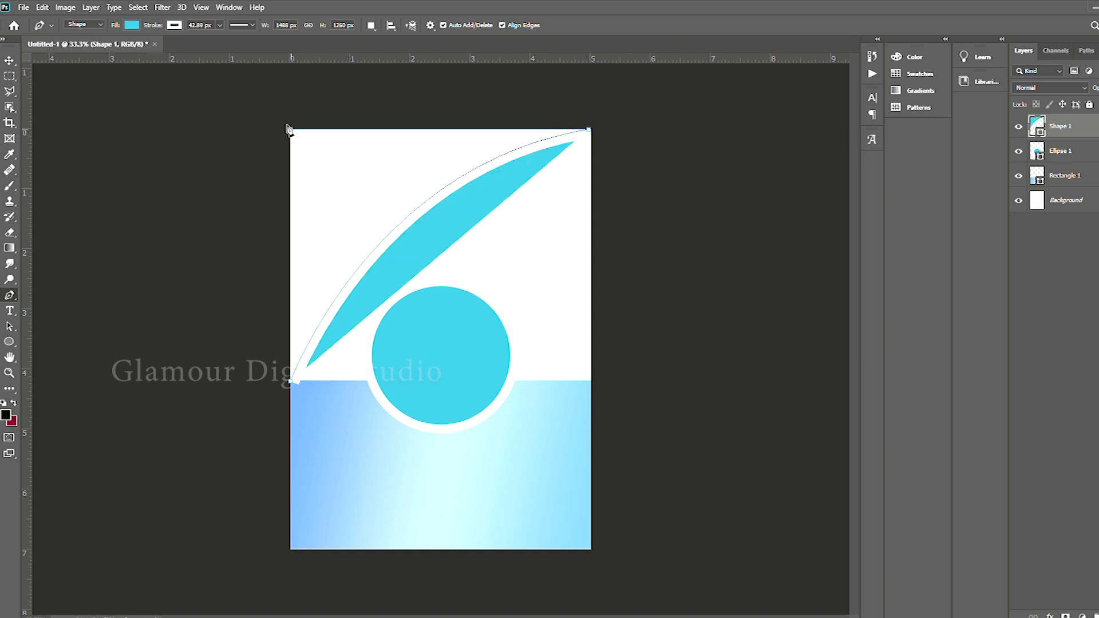
{"action": "left_click", "coordinate": [289, 130]}
{"action": "left_click", "coordinate": [290, 381]}
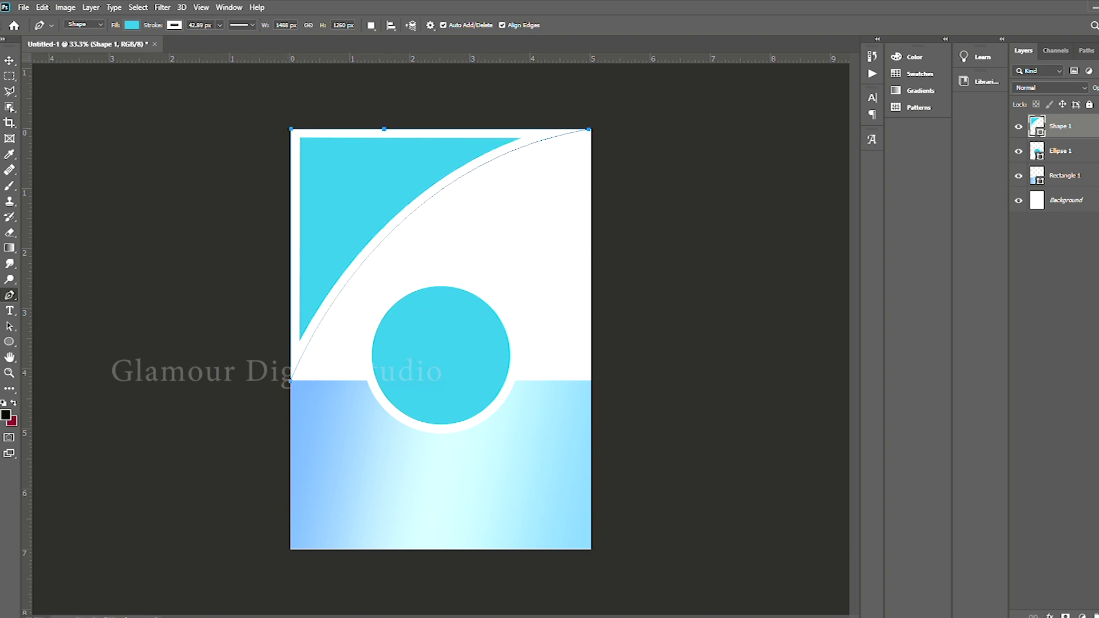
{"action": "left_click", "coordinate": [8, 61]}
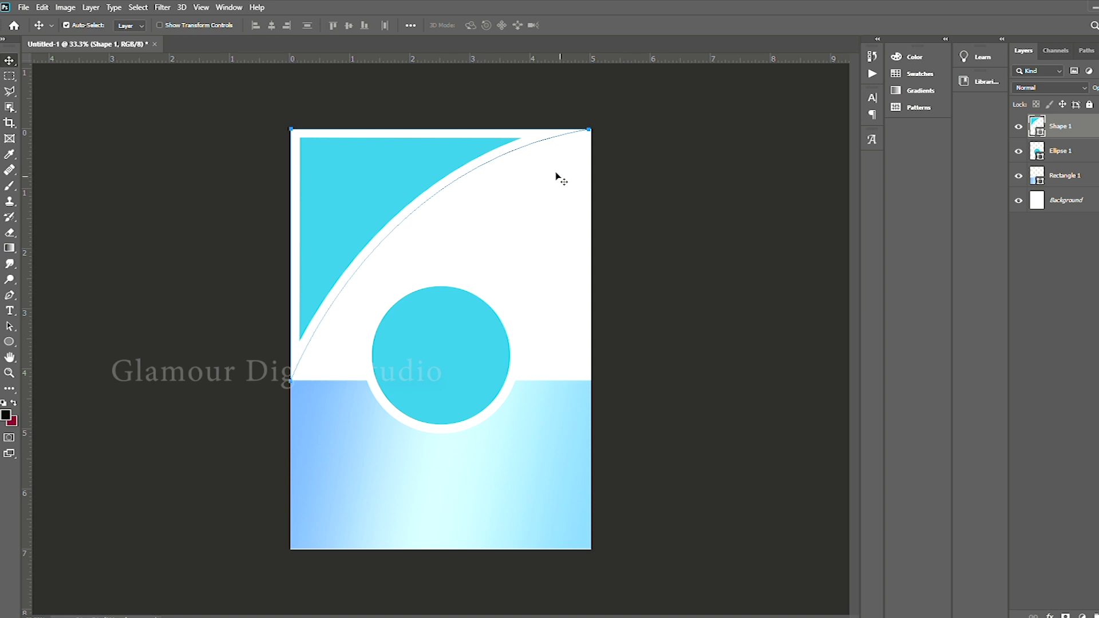
{"action": "left_click", "coordinate": [122, 249]}
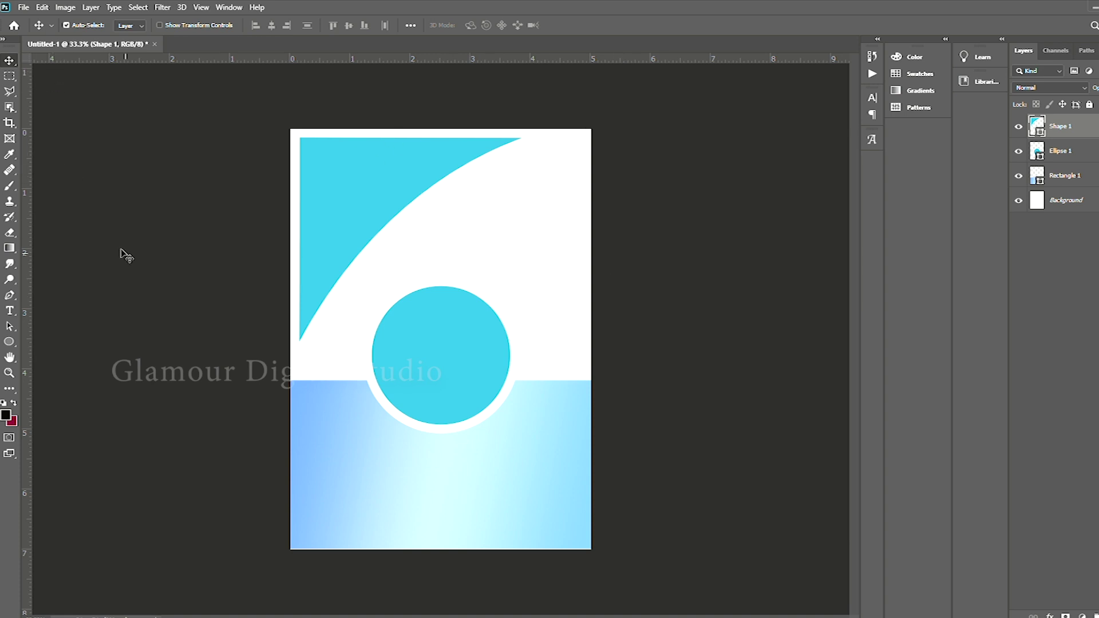
Fill the curved corner shape with the pastel blue gradient and angle it to run almost horizontally
{"action": "left_click", "coordinate": [399, 179]}
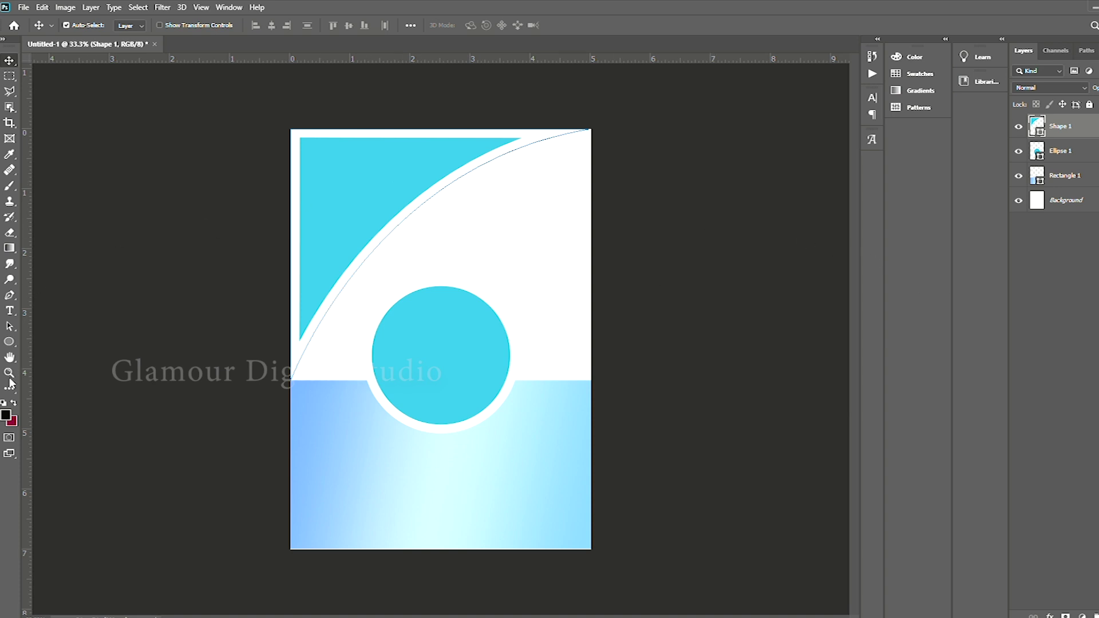
{"action": "left_click", "coordinate": [10, 342]}
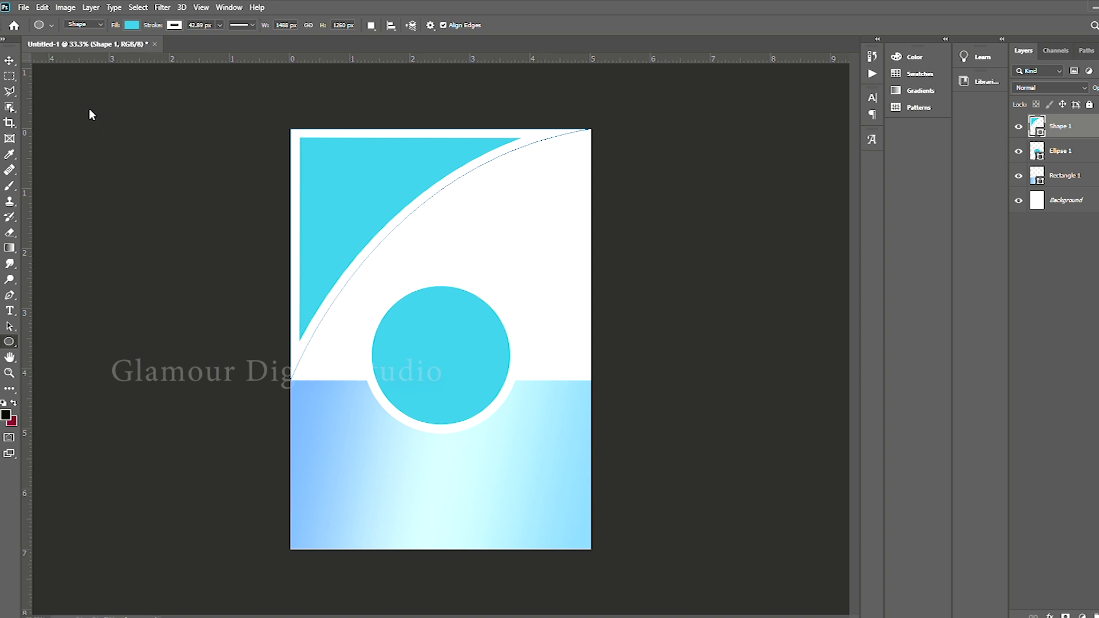
{"action": "left_click", "coordinate": [102, 43]}
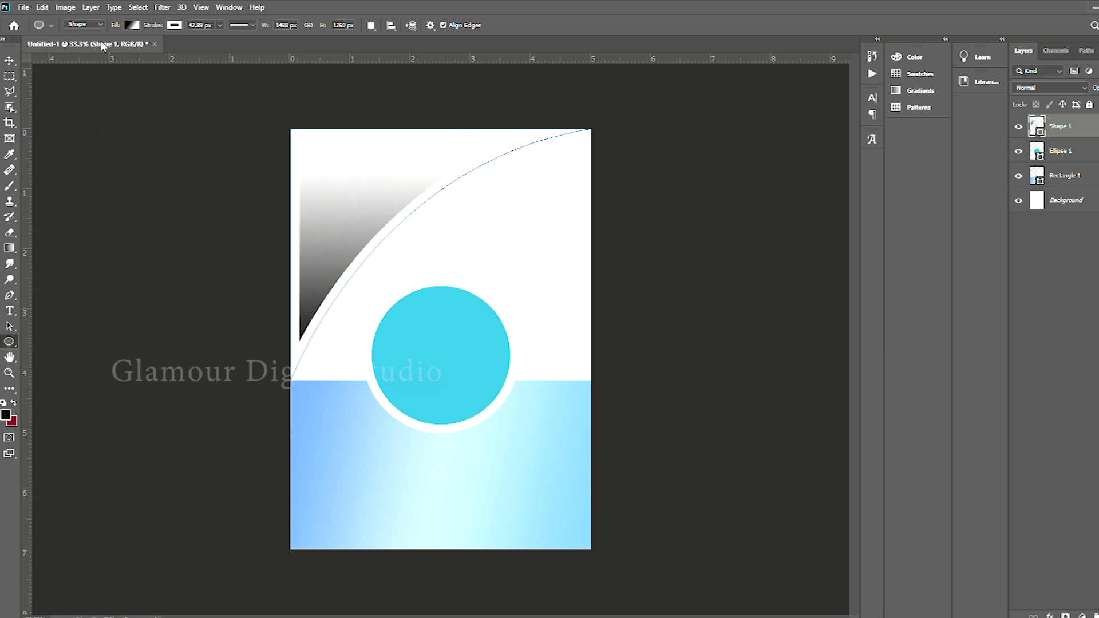
{"action": "left_click", "coordinate": [57, 92]}
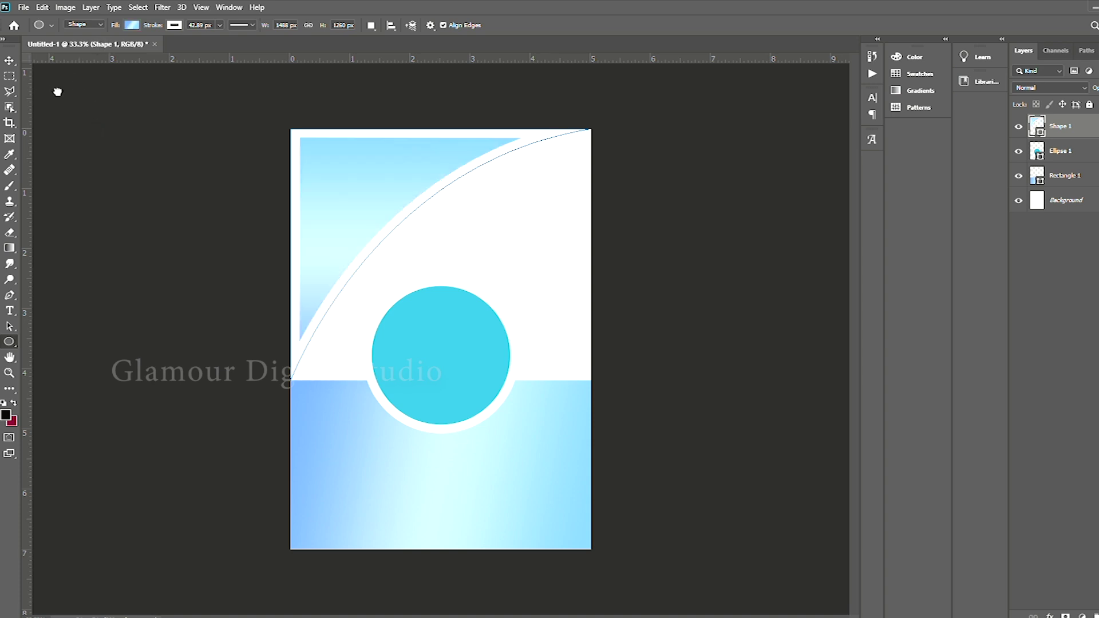
{"action": "left_click", "coordinate": [189, 194]}
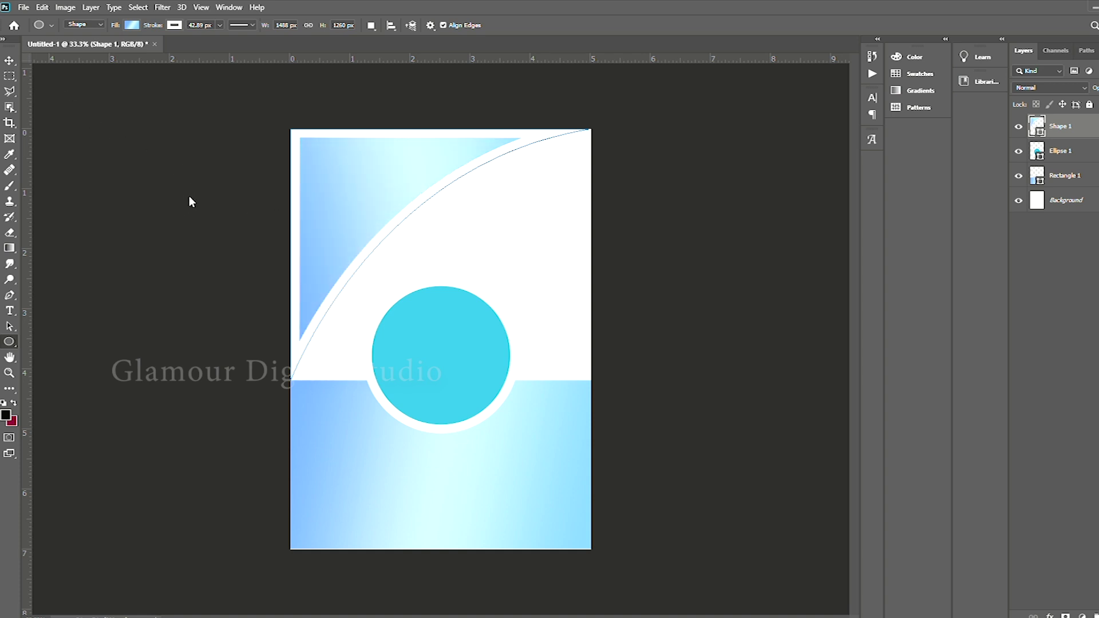
{"action": "left_click", "coordinate": [191, 193]}
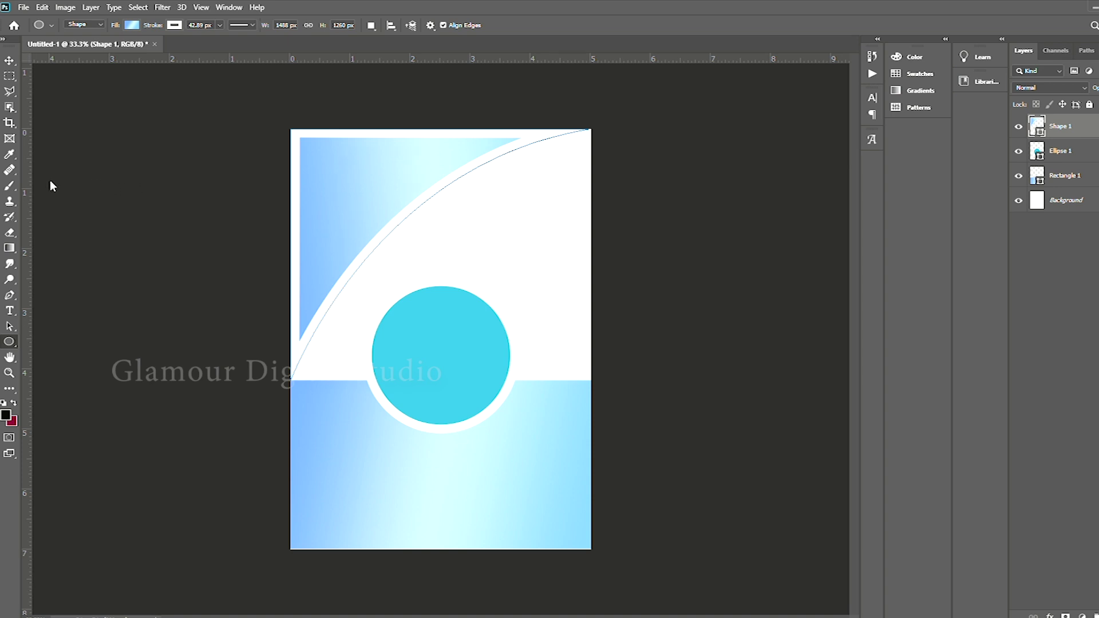
Change the blue end of the corner shape's gradient to a stronger, more saturated blue
{"action": "key", "text": "i"}
{"action": "left_click_drag", "start_coordinate": [780, 260], "coordinate": [801, 247]}
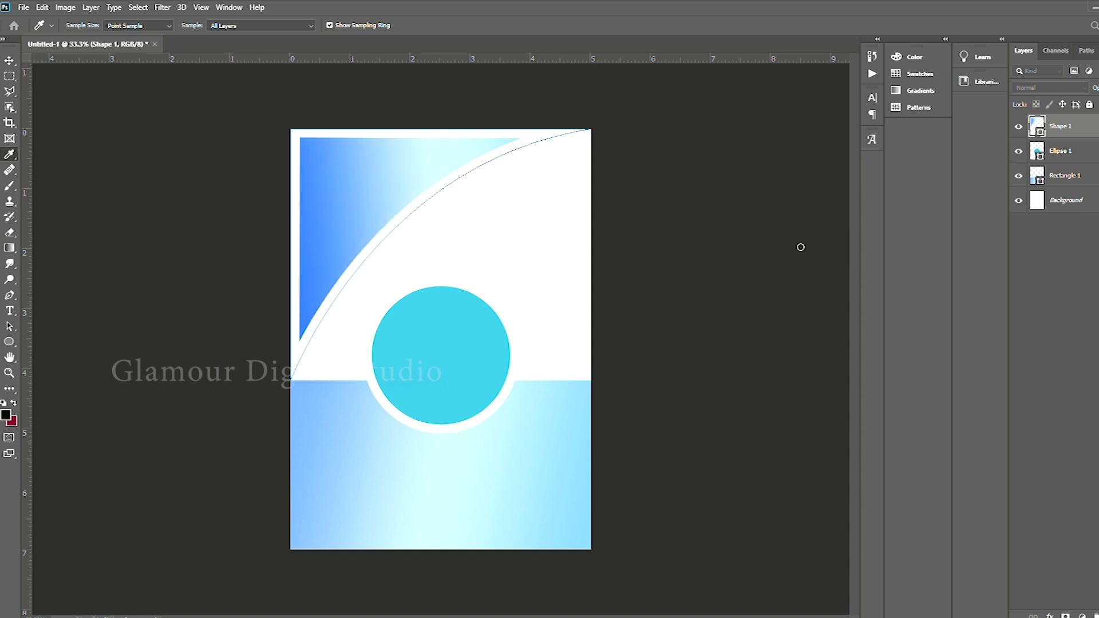
{"action": "key", "text": "u"}
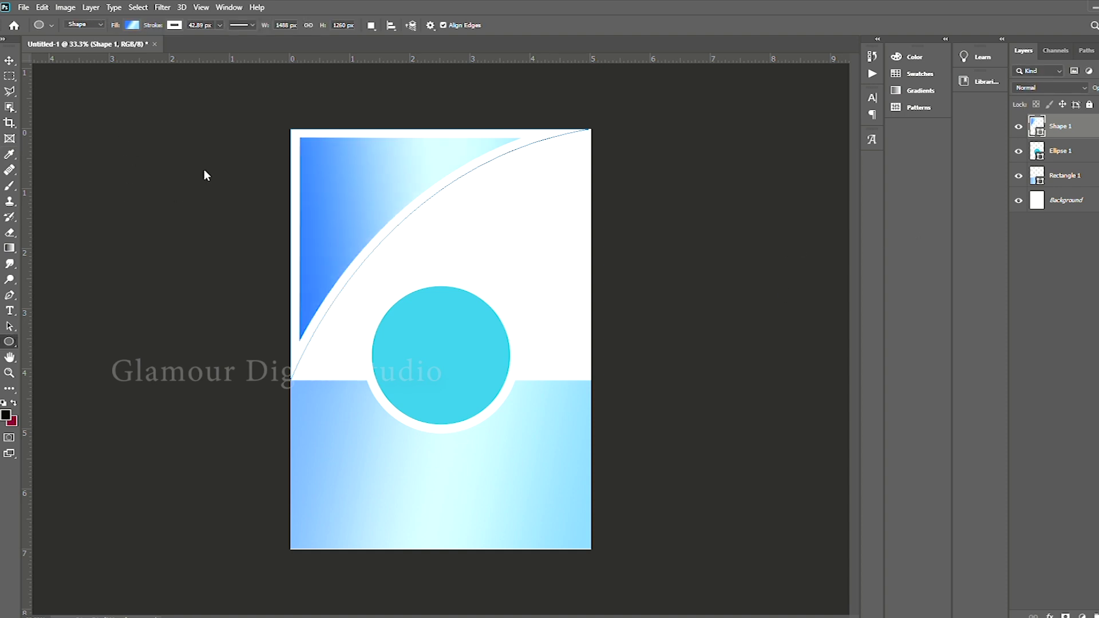
{"action": "left_click", "coordinate": [9, 61]}
{"action": "left_click", "coordinate": [702, 423]}
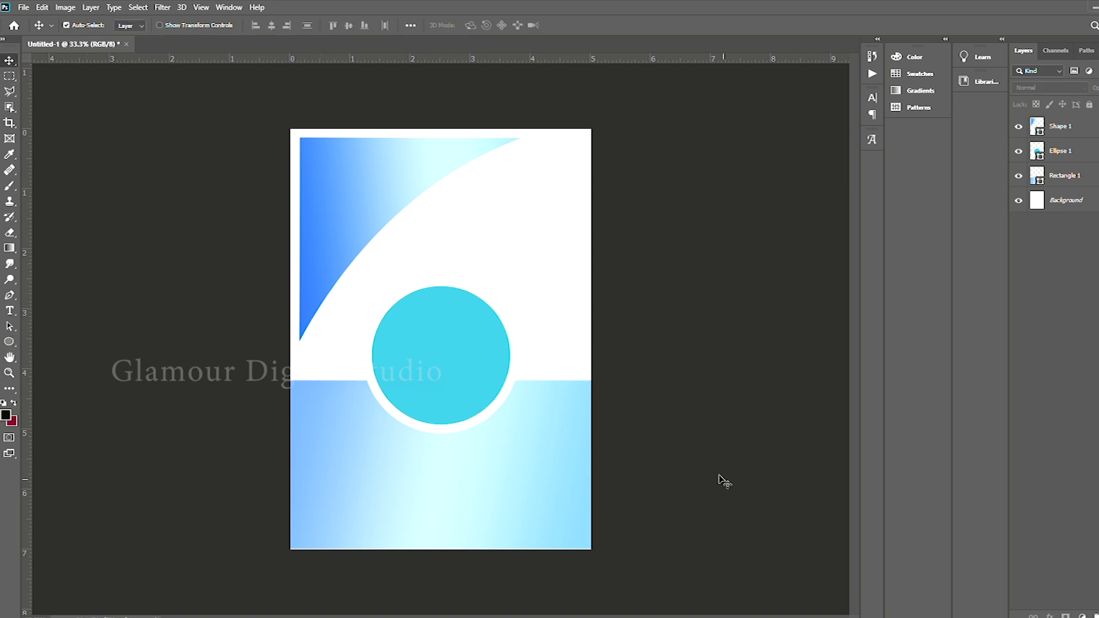
Bring the road photo into the design directly above the rectangle layer and clip it to the rectangle
{"action": "left_click", "coordinate": [360, 512]}
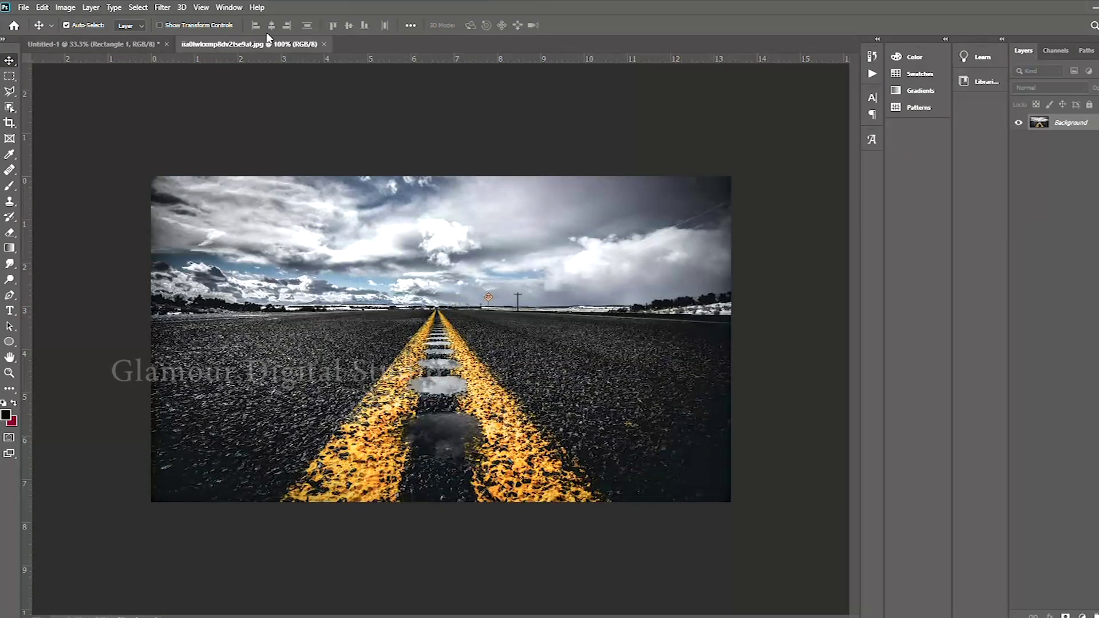
{"action": "left_click_drag", "start_coordinate": [270, 49], "coordinate": [368, 135]}
{"action": "key", "text": "ctrl+r"}
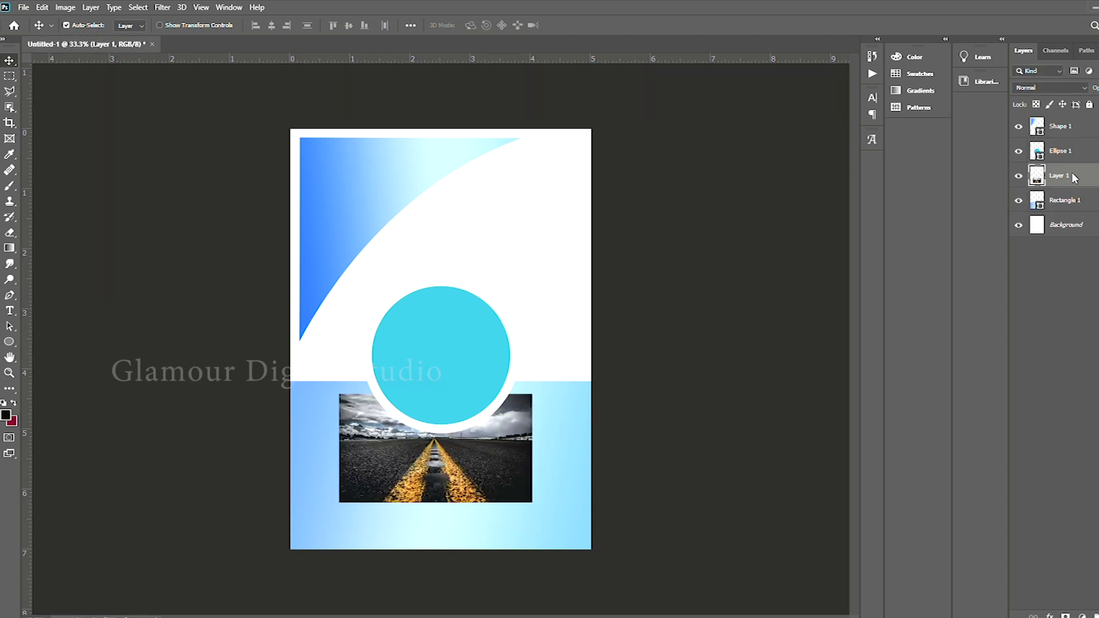
{"action": "key", "text": "ctrl+alt+g"}
Scale the road photo to 157.76% so it covers the rectangle, and lower its opacity to blend with the gradient
{"action": "key", "text": "ctrl+t"}
{"action": "left_click_drag", "start_coordinate": [415, 469], "coordinate": [365, 456]}
{"action": "left_click_drag", "start_coordinate": [482, 487], "coordinate": [596, 537]}
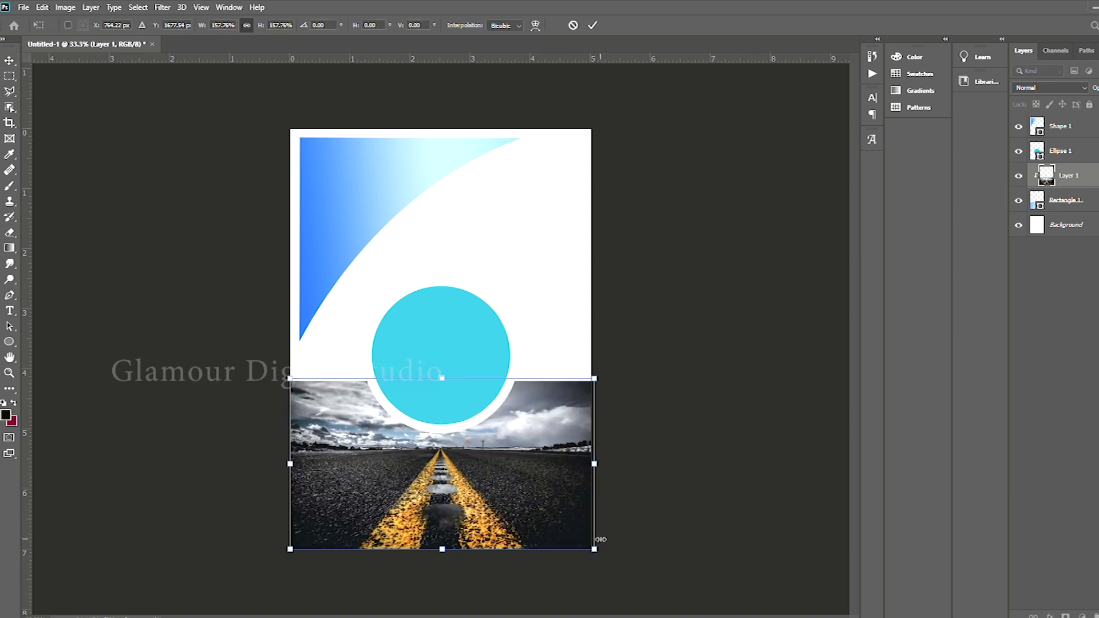
{"action": "key", "text": "Return"}
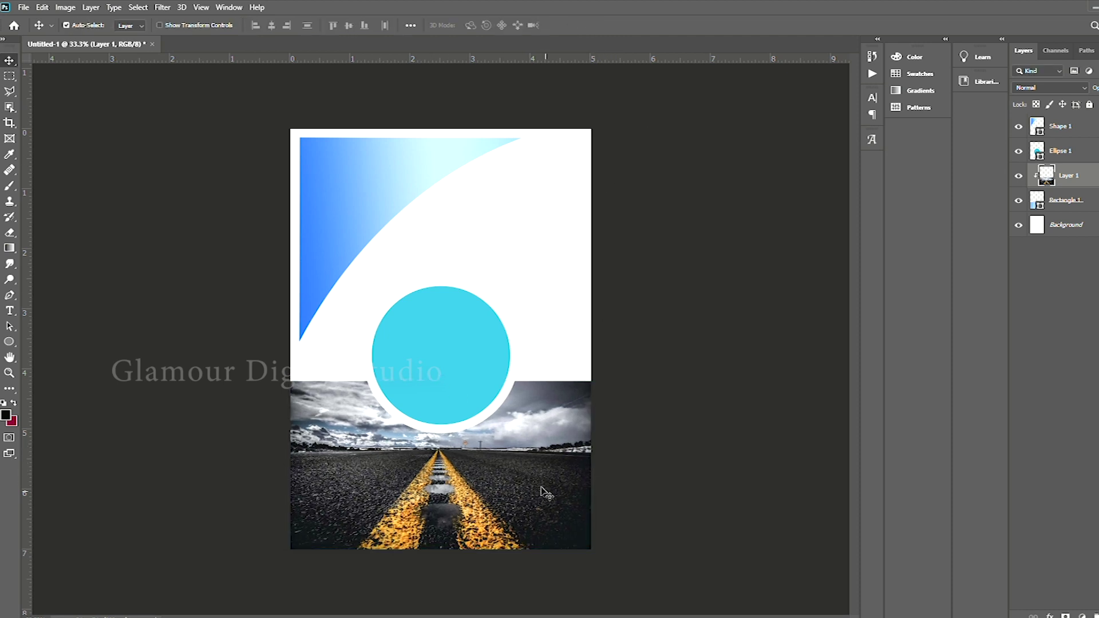
{"action": "left_click_drag", "start_coordinate": [1094, 88], "coordinate": [1075, 87]}
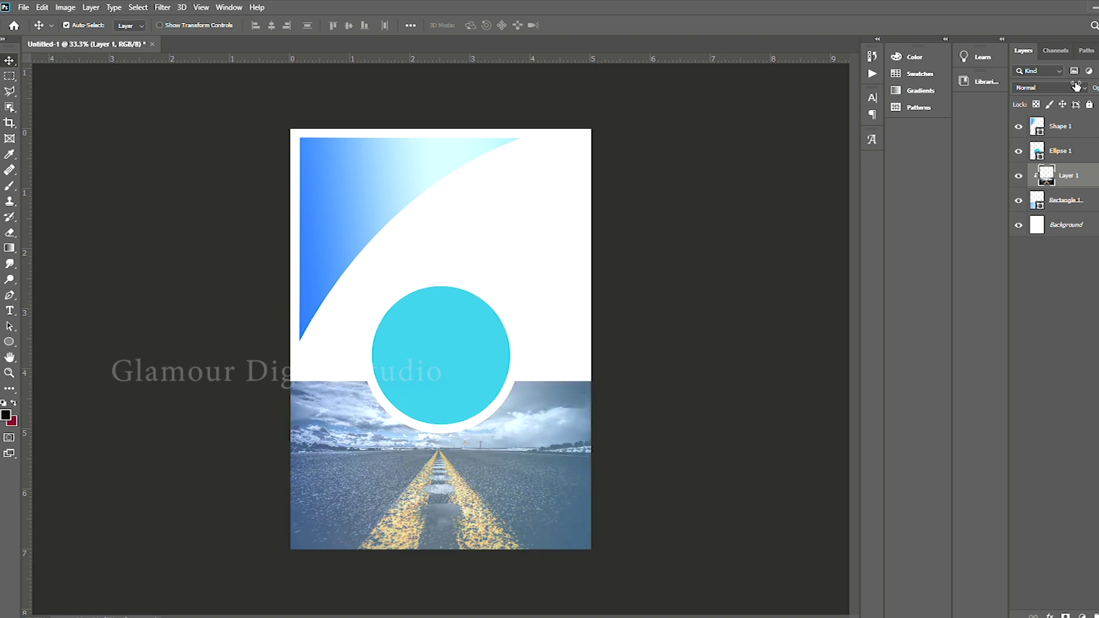
{"action": "left_click", "coordinate": [690, 274]}
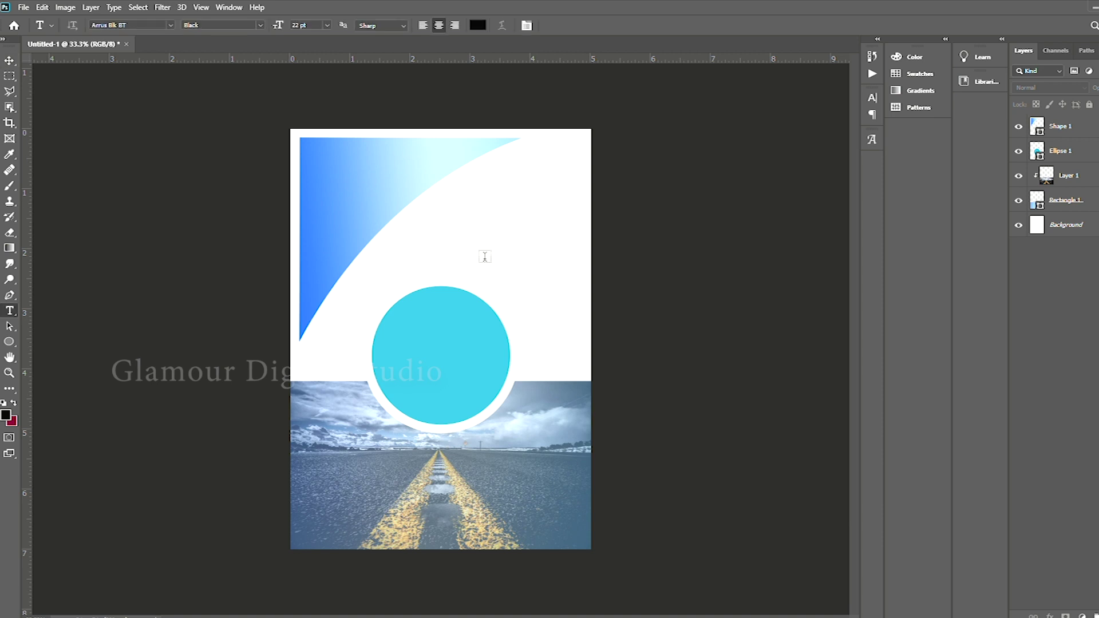
Add a text box reading "Text" in 22 pt Arrus Blk BT and place it in the middle of the blue circle
{"action": "left_click_drag", "start_coordinate": [500, 216], "coordinate": [578, 279]}
{"action": "type", "text": "I"}
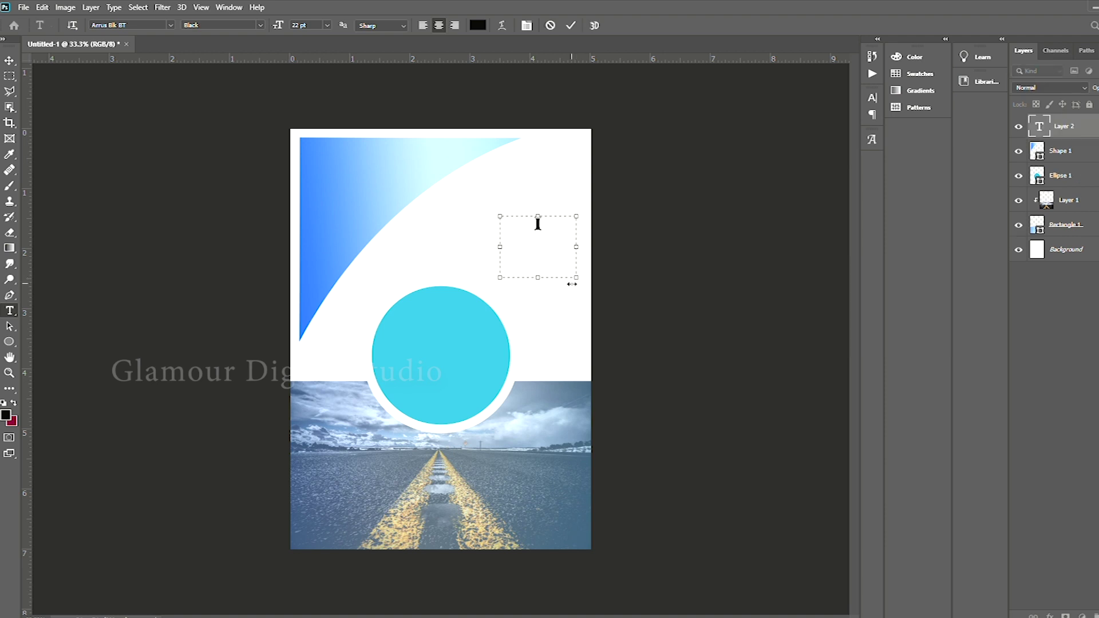
{"action": "type", "text": "Text"}
{"action": "left_click", "coordinate": [9, 61]}
{"action": "left_click_drag", "start_coordinate": [542, 226], "coordinate": [435, 358]}
Change the circle's text to "Company Text", widen its box so "Company" fits on one line, and centre it in the circle
{"action": "key", "text": "t"}
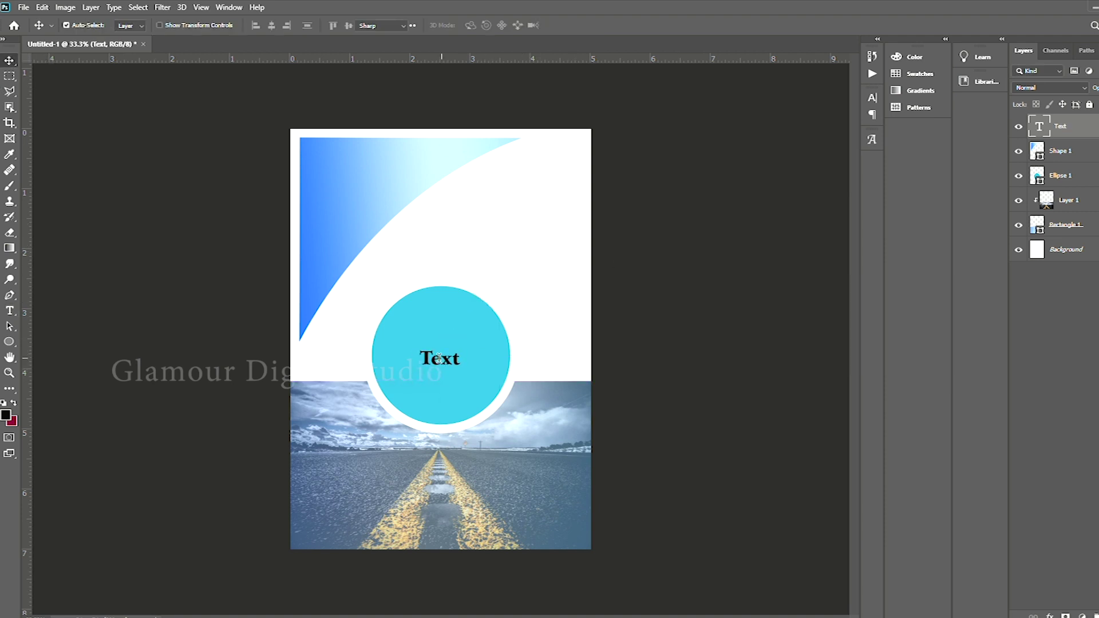
{"action": "left_click", "coordinate": [431, 361]}
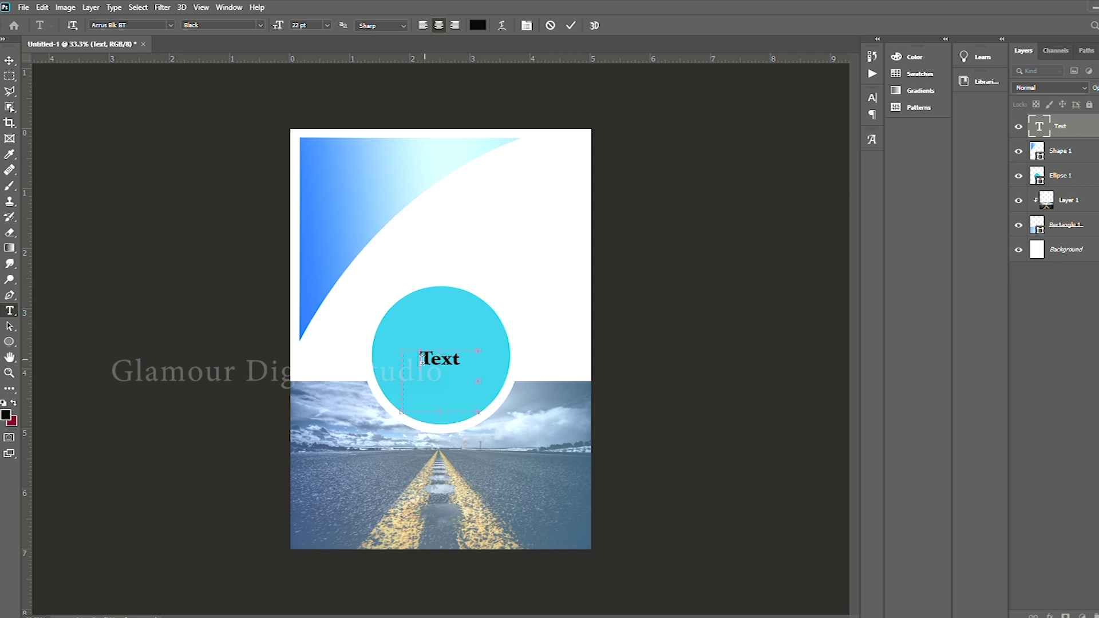
{"action": "type", "text": "Company"}
{"action": "left_click_drag", "start_coordinate": [444, 349], "coordinate": [441, 338]}
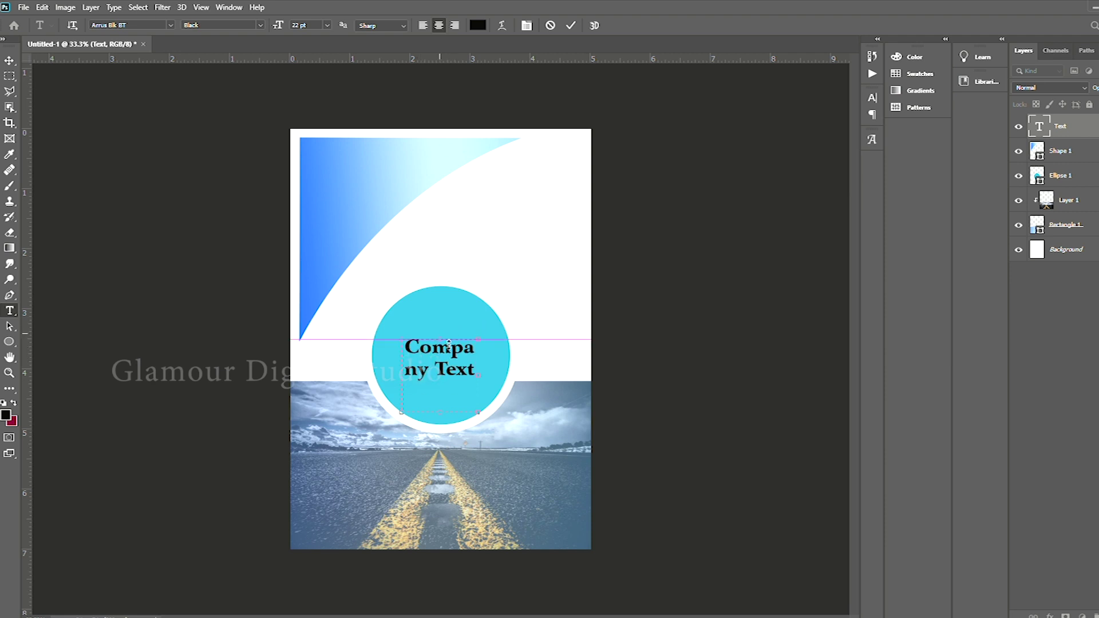
{"action": "left_click_drag", "start_coordinate": [479, 376], "coordinate": [502, 376]}
{"action": "left_click", "coordinate": [10, 60]}
{"action": "left_click_drag", "start_coordinate": [447, 348], "coordinate": [436, 351]}
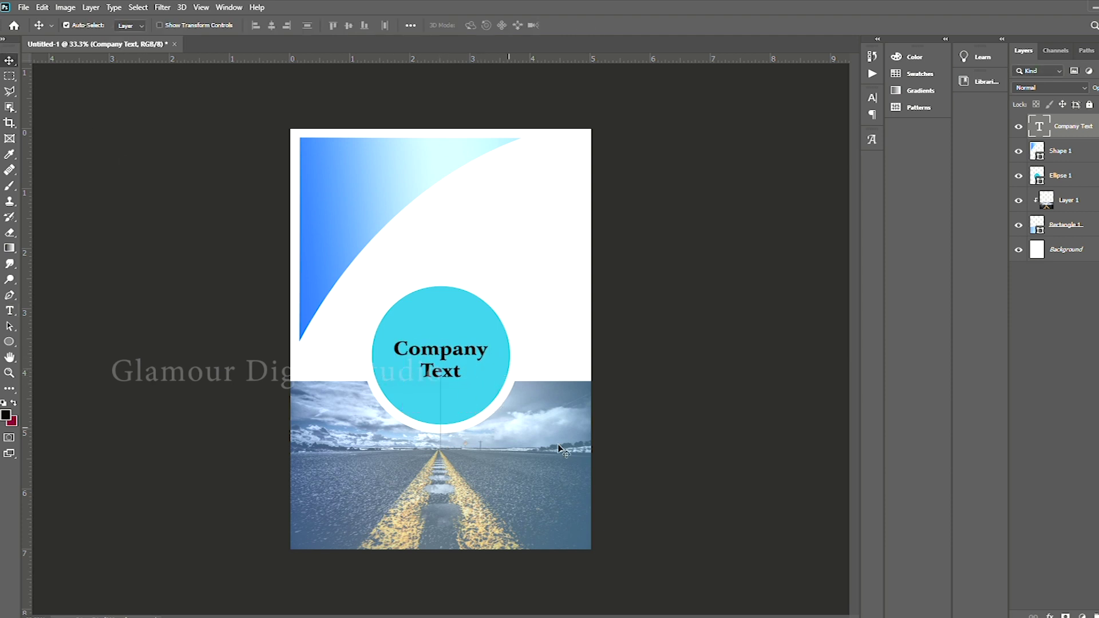
Add the text "Logo" and place it in the page's upper-right corner
{"action": "key", "text": "t"}
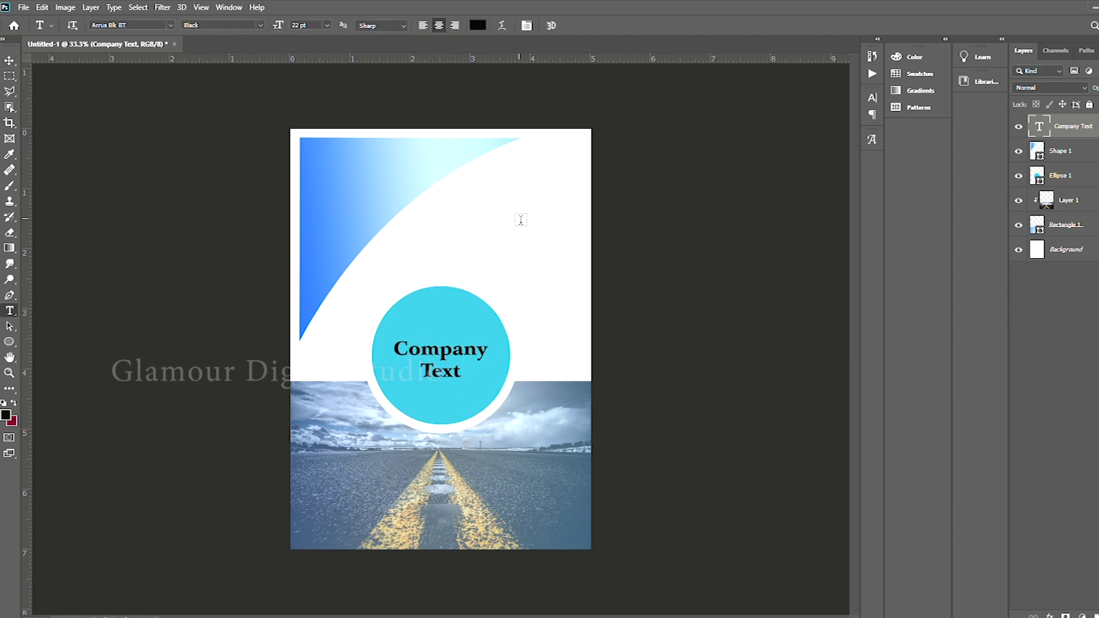
{"action": "left_click", "coordinate": [510, 185]}
{"action": "type", "text": "Logo"}
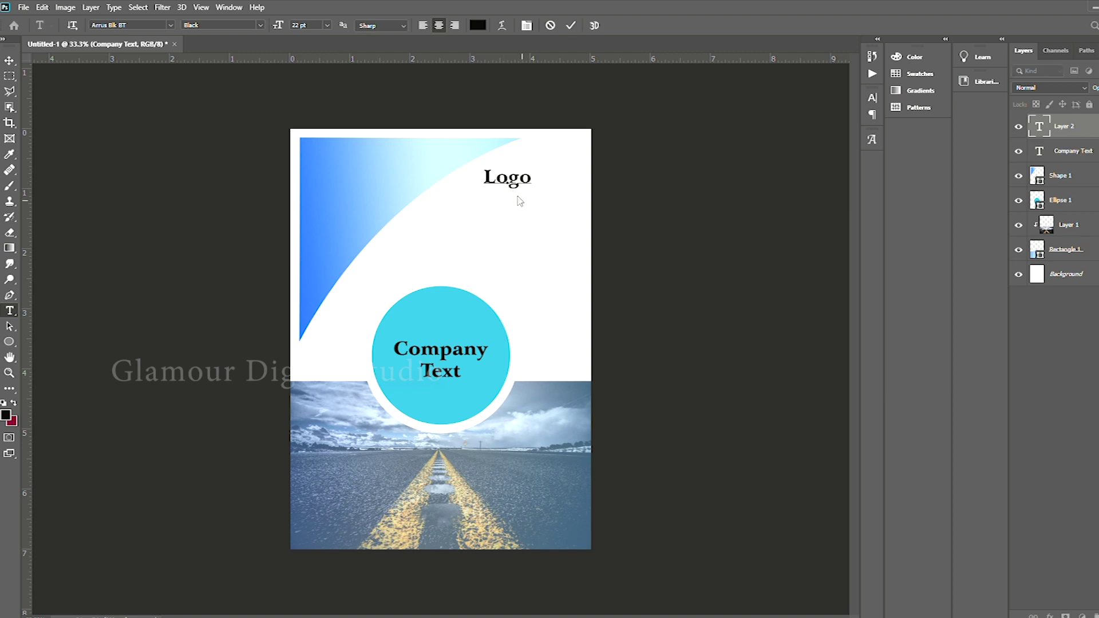
{"action": "left_click", "coordinate": [10, 61]}
{"action": "left_click_drag", "start_coordinate": [517, 177], "coordinate": [565, 159]}
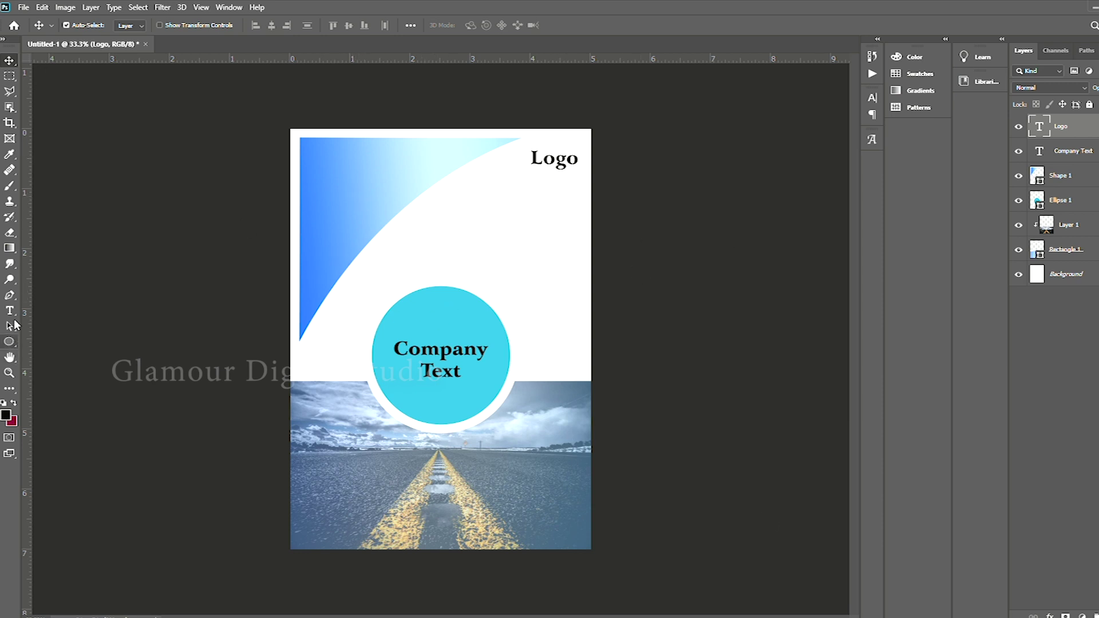
Create a centred Lorem ipsum paragraph over the lower road photo and extend its text box to the page's right and bottom edges
{"action": "left_click", "coordinate": [10, 310]}
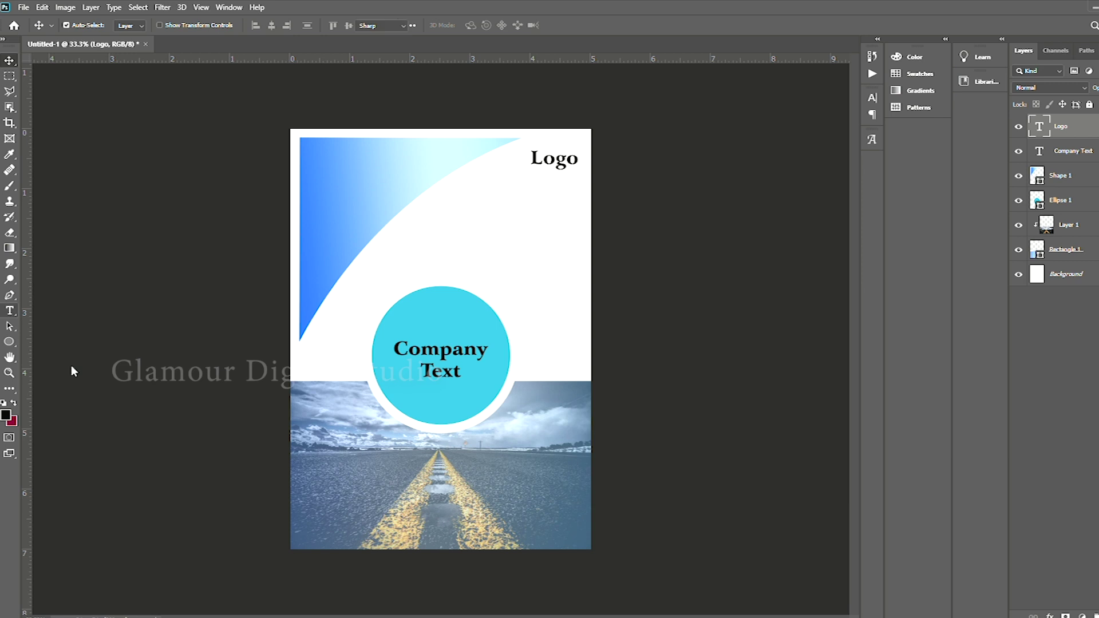
{"action": "left_click_drag", "start_coordinate": [308, 414], "coordinate": [564, 536]}
{"action": "left_click", "coordinate": [496, 517]}
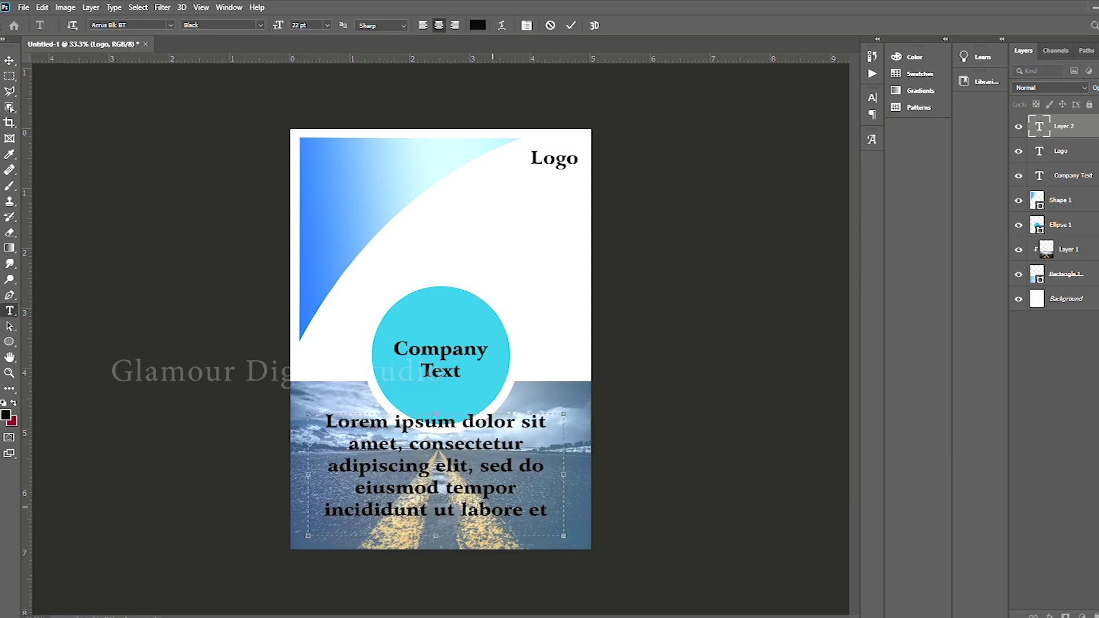
{"action": "left_click_drag", "start_coordinate": [565, 537], "coordinate": [571, 550]}
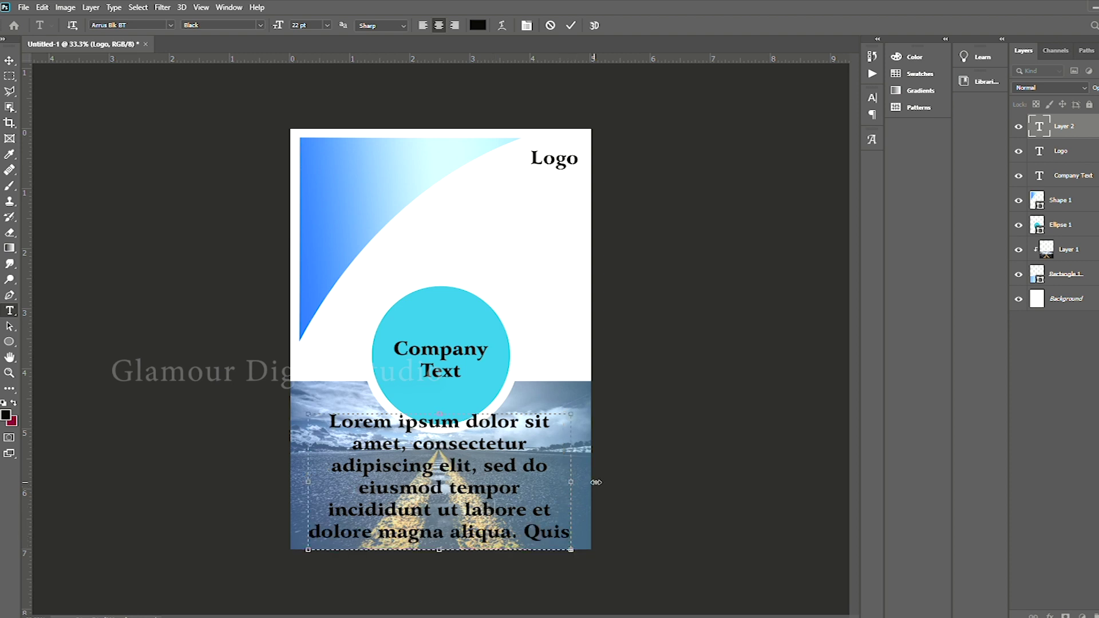
{"action": "left_click_drag", "start_coordinate": [596, 482], "coordinate": [598, 483]}
Set the whole Lorem ipsum paragraph to 11 pt and shorten its text box to just below the last line
{"action": "key", "text": "ctrl+a"}
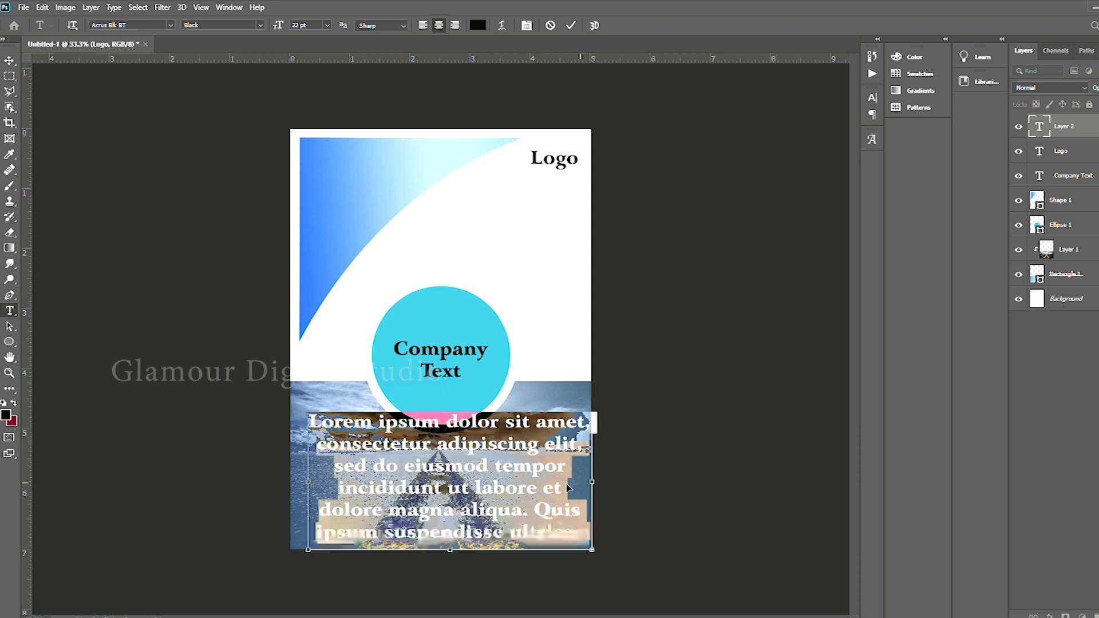
{"action": "left_click_drag", "start_coordinate": [278, 24], "coordinate": [272, 25]}
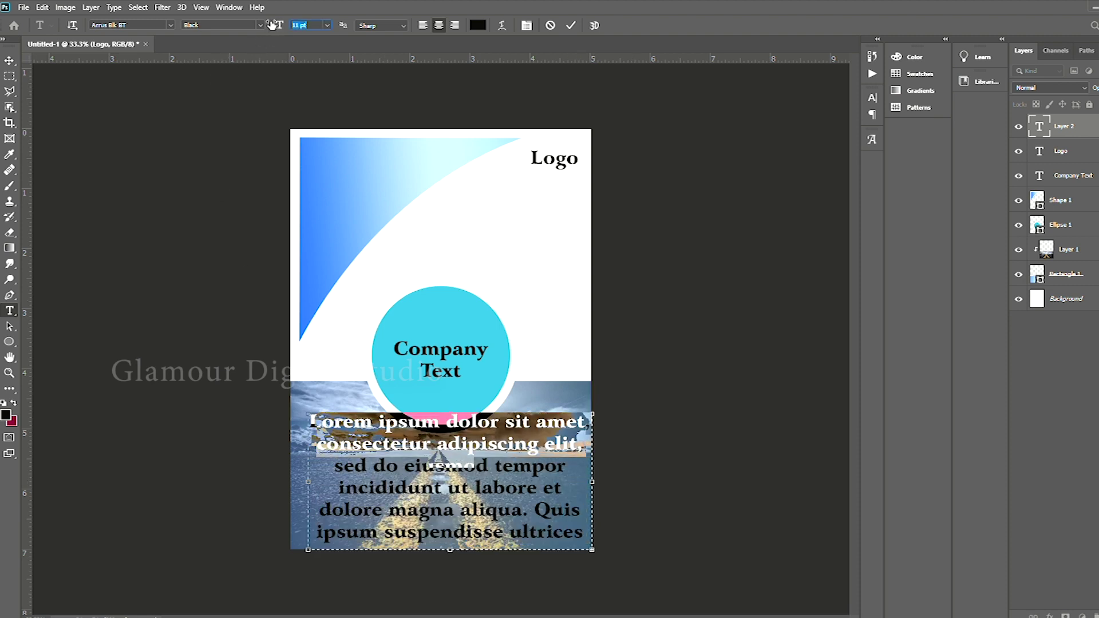
{"action": "left_click_drag", "start_coordinate": [450, 549], "coordinate": [448, 479]}
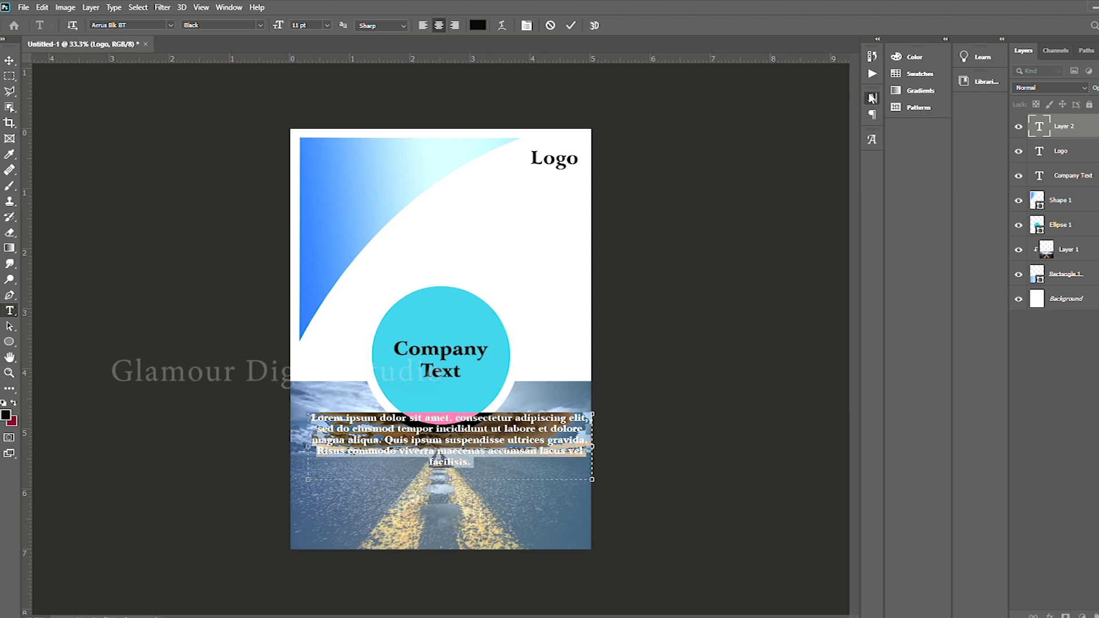
Move the Lorem ipsum paragraph down to the lower edge of the page, roughly centred over the road
{"action": "left_click", "coordinate": [835, 130]}
{"action": "left_click", "coordinate": [836, 131]}
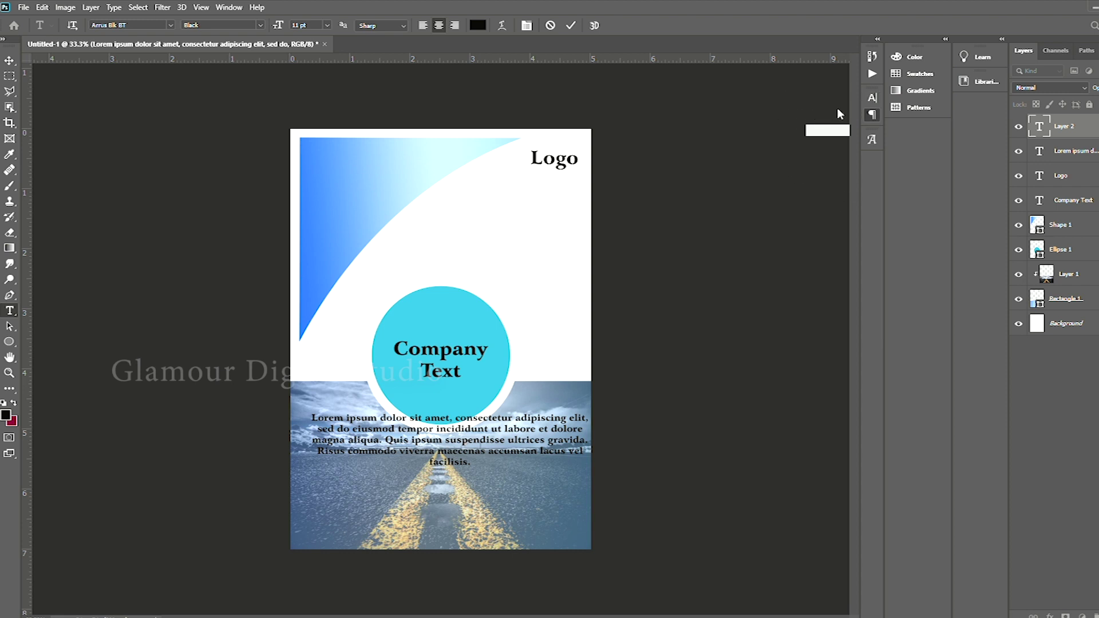
{"action": "left_click", "coordinate": [9, 60]}
{"action": "left_click_drag", "start_coordinate": [458, 441], "coordinate": [452, 516]}
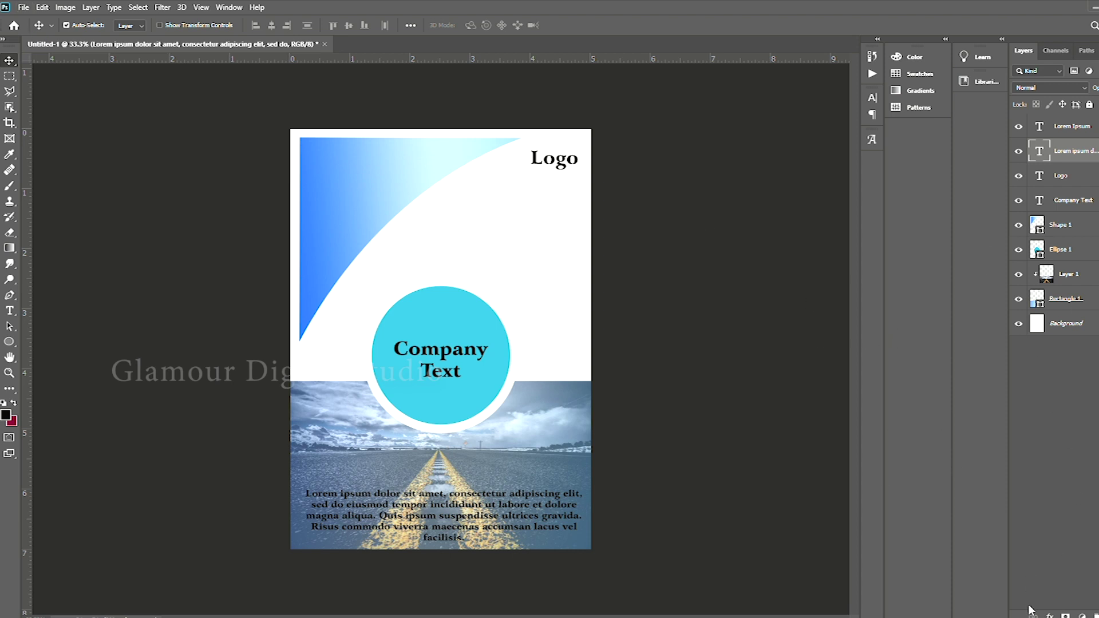
Bring the tree-lined road photo into the design and place its layer directly below the circle's layer, Ellipse 1
{"action": "left_click_drag", "start_coordinate": [393, 45], "coordinate": [523, 222]}
{"action": "left_click_drag", "start_coordinate": [459, 192], "coordinate": [369, 268]}
{"action": "left_click_drag", "start_coordinate": [655, 72], "coordinate": [962, 203]}
{"action": "left_click_drag", "start_coordinate": [1077, 153], "coordinate": [1084, 279]}
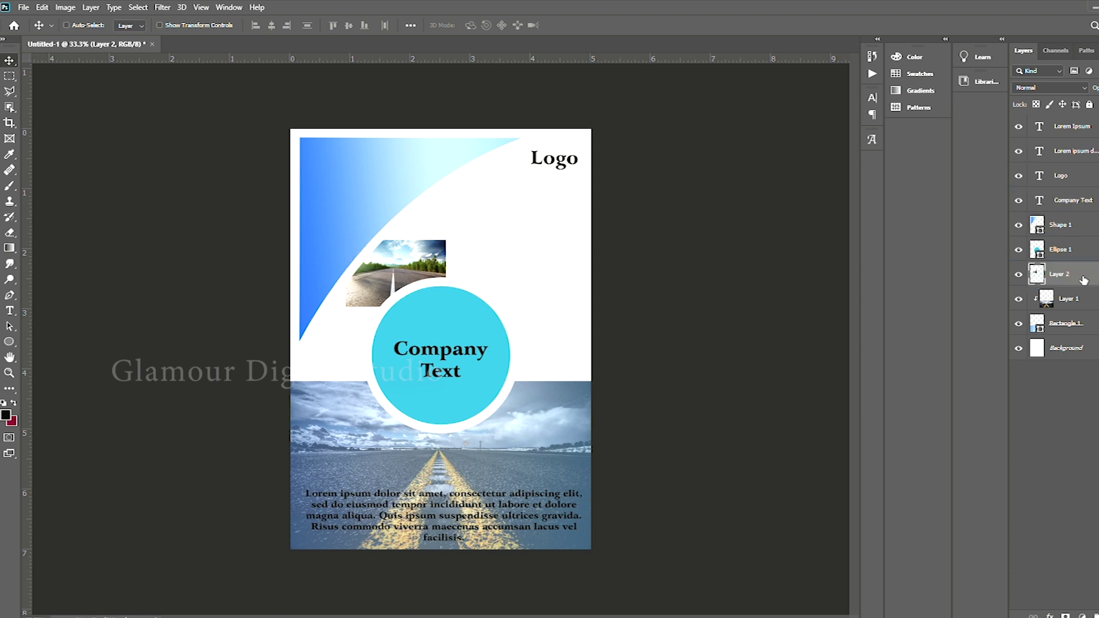
Scale the tree-lined road photo to 380.84% and position it to fill the upper page down to the lower photo's top edge
{"action": "key", "text": "ctrl+t"}
{"action": "left_click_drag", "start_coordinate": [395, 240], "coordinate": [412, 91]}
{"action": "left_click_drag", "start_coordinate": [457, 228], "coordinate": [513, 259]}
{"action": "left_click_drag", "start_coordinate": [450, 336], "coordinate": [456, 387]}
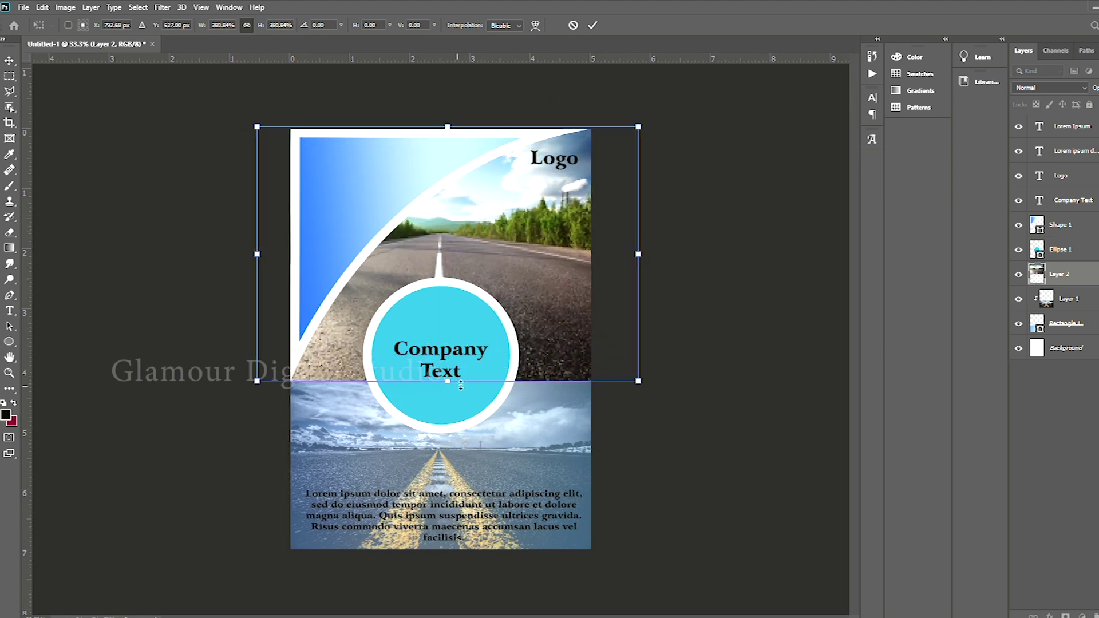
{"action": "key", "text": "Return"}
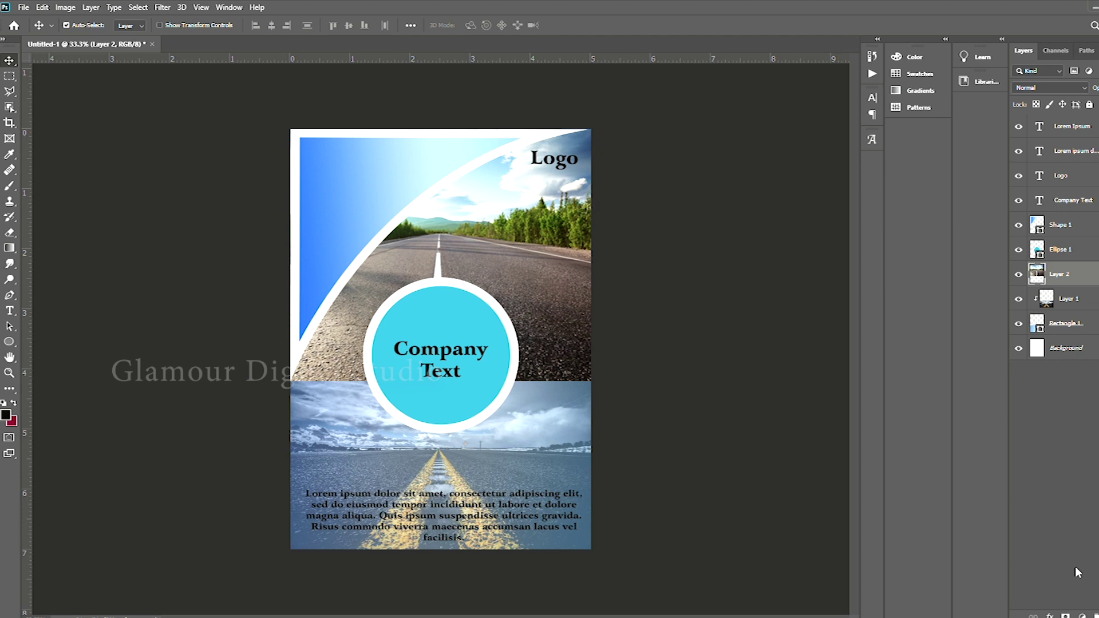
{"action": "left_click", "coordinate": [659, 530]}
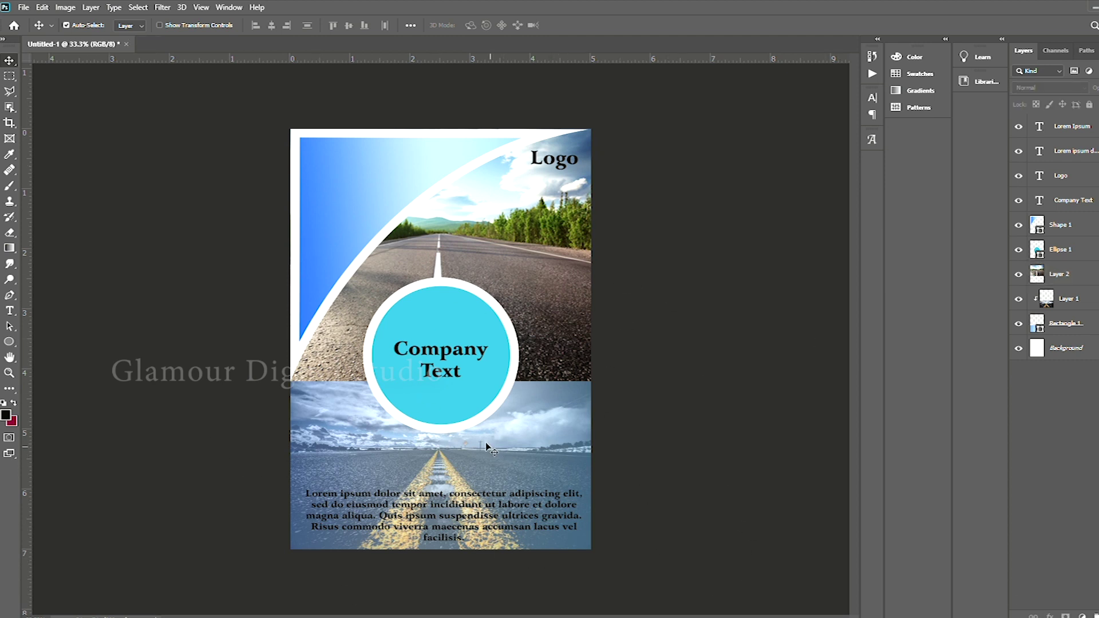